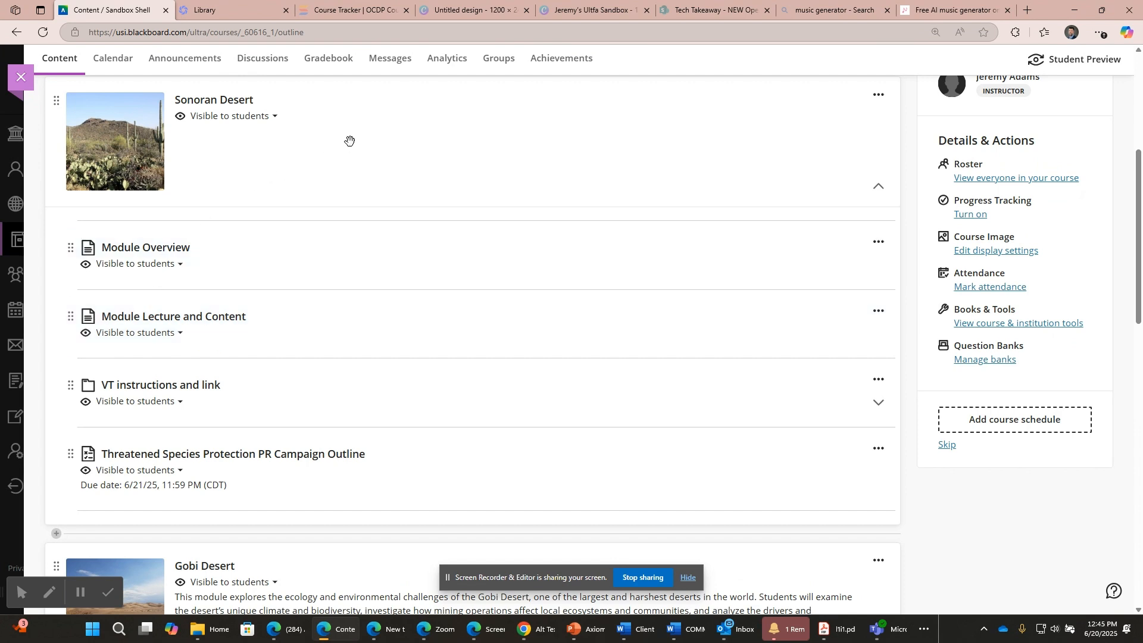
Add the description "Summary" to the Sonoran Desert learning module and save it.
scroll(356, 145, "up", 2)
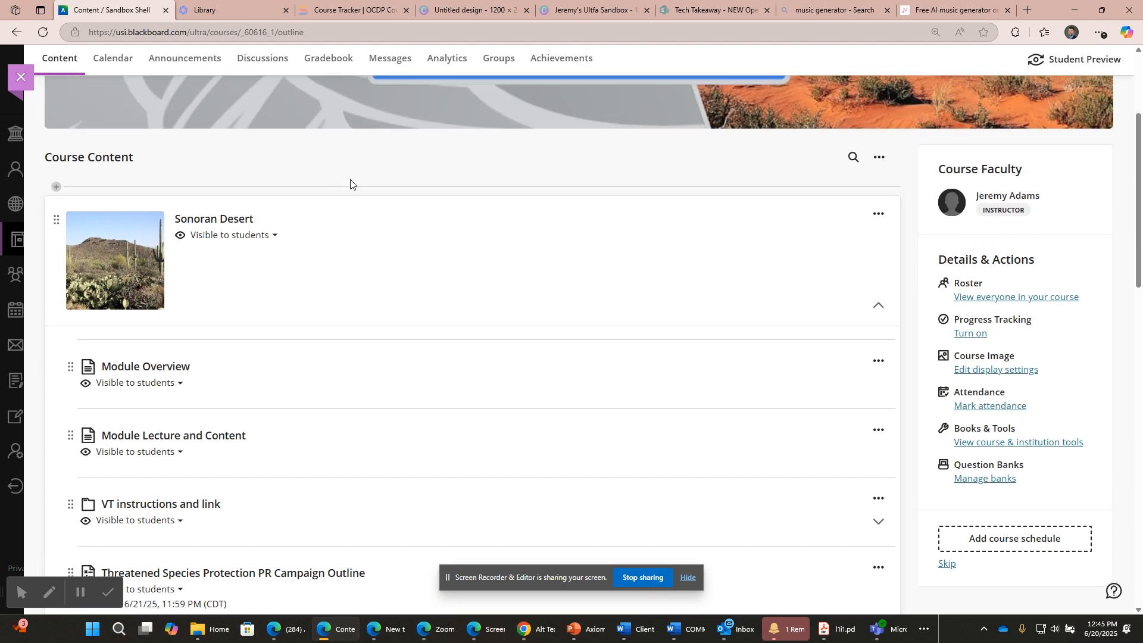
left_click(344, 262)
left_click(891, 207)
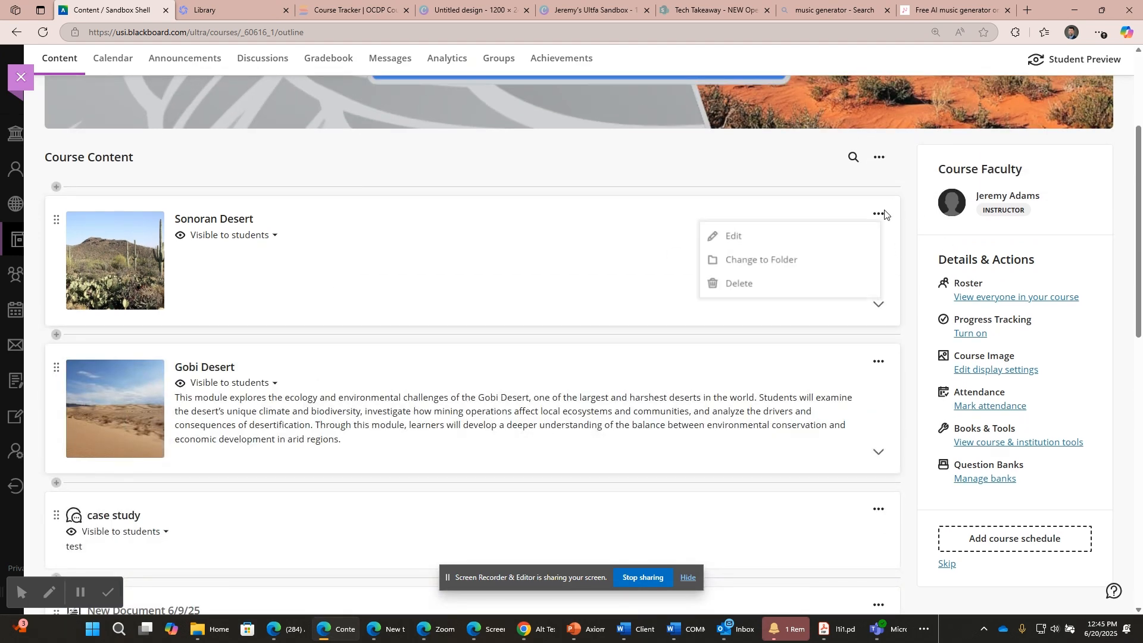
left_click(785, 239)
left_click(983, 235)
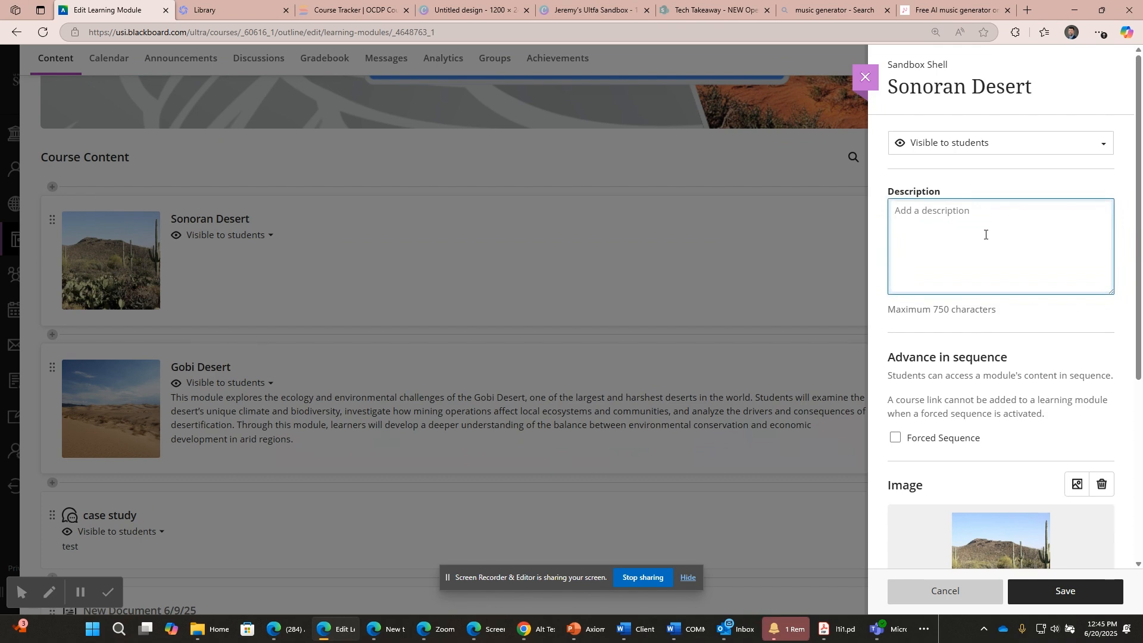
type("Summary")
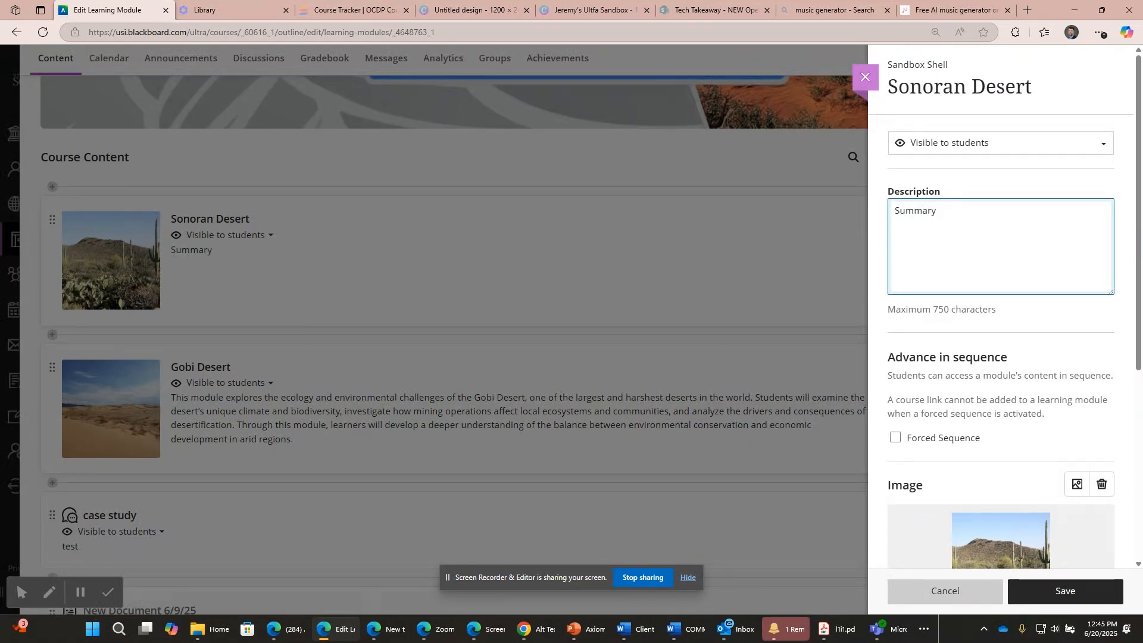
left_click(1060, 592)
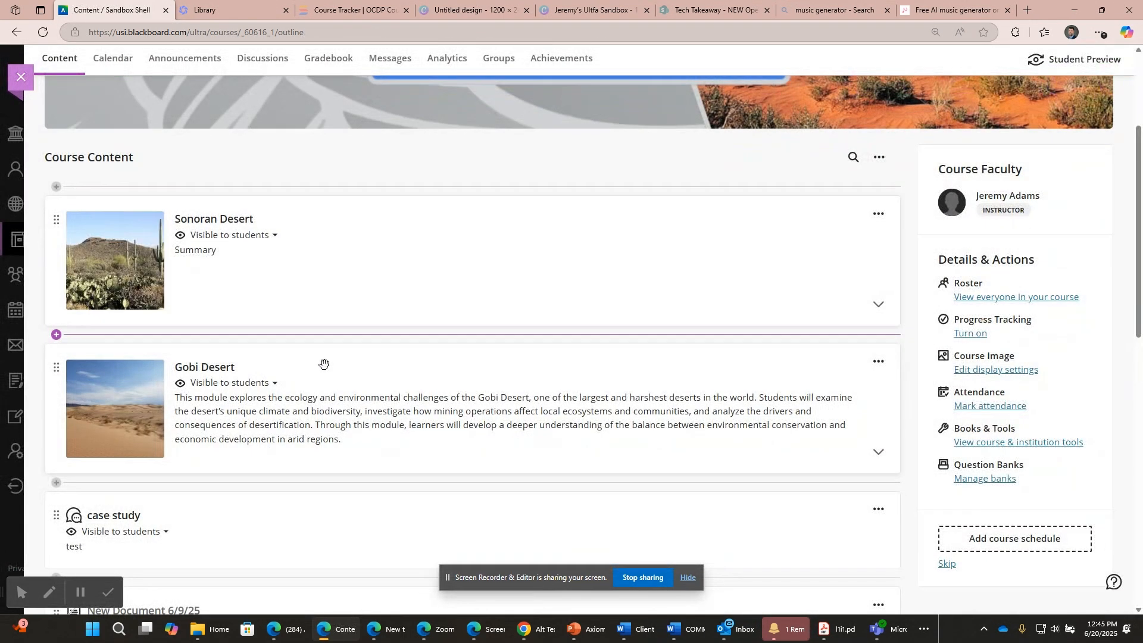
Expand the Sonoran Desert module and its VT instructions and link folder to examine the items inside.
left_click(349, 259)
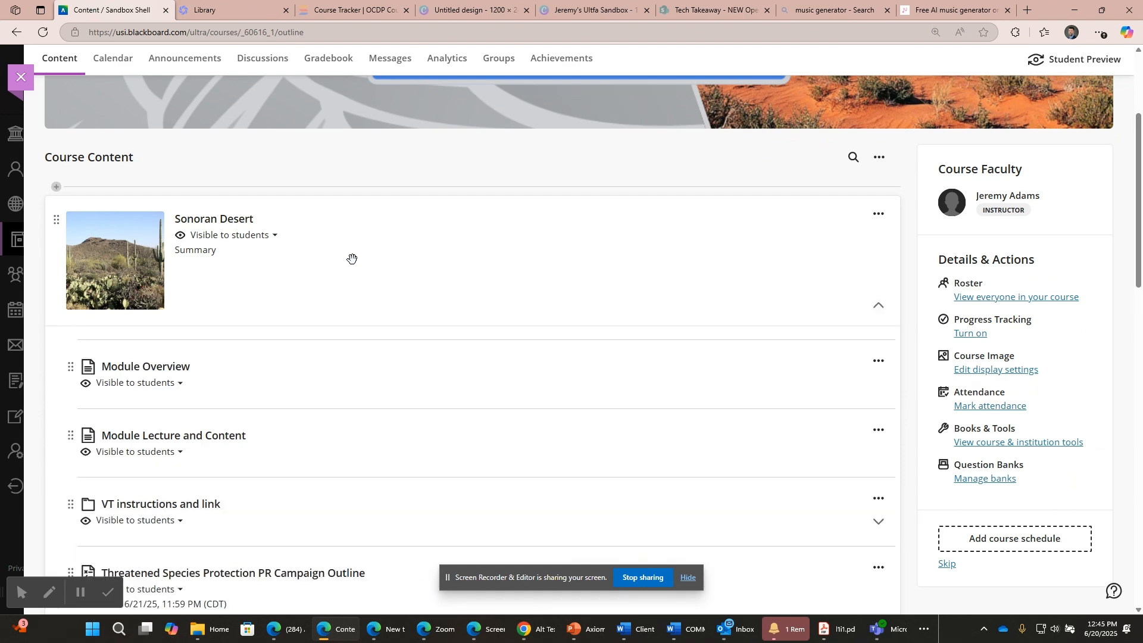
scroll(352, 259, "down", 1)
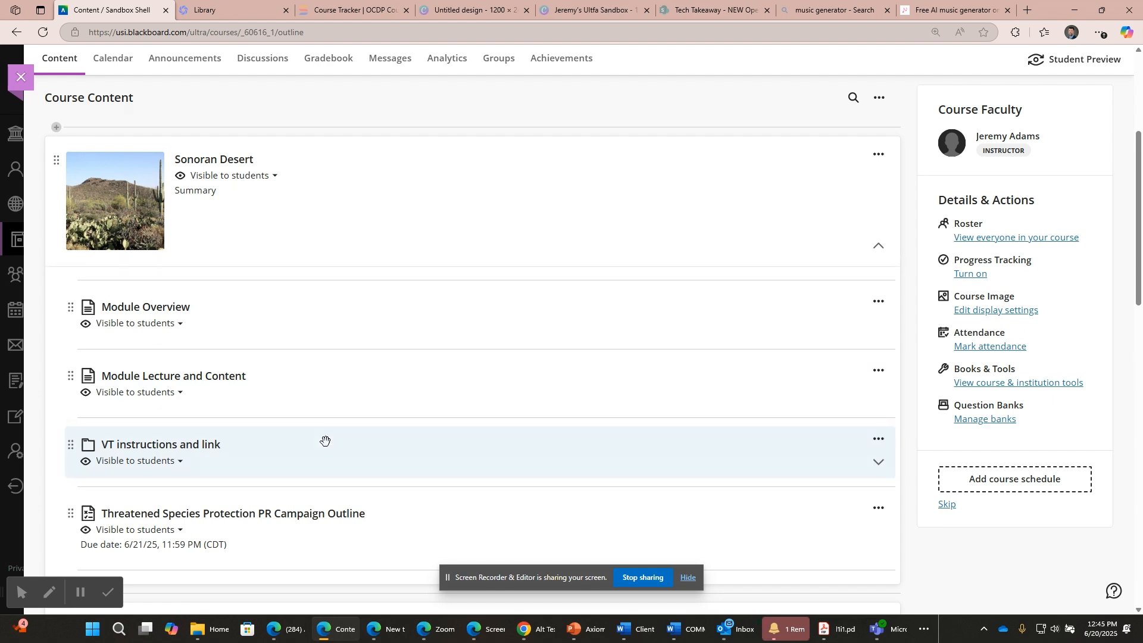
left_click(325, 438)
scroll(327, 440, "down", 2)
scroll(327, 440, "up", 3)
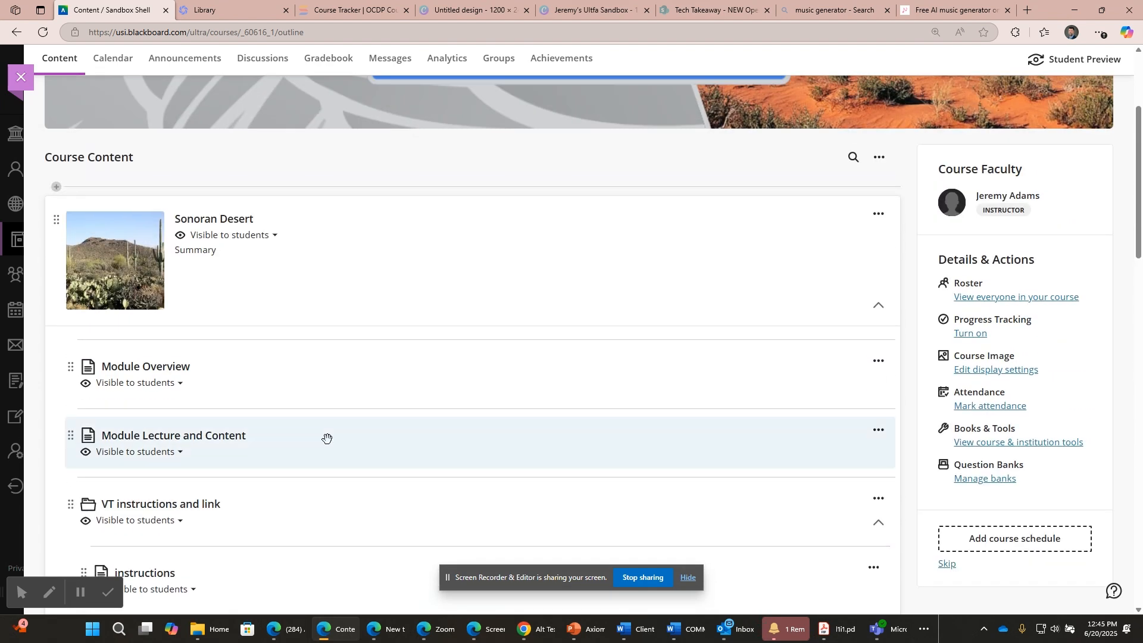
left_click(320, 263)
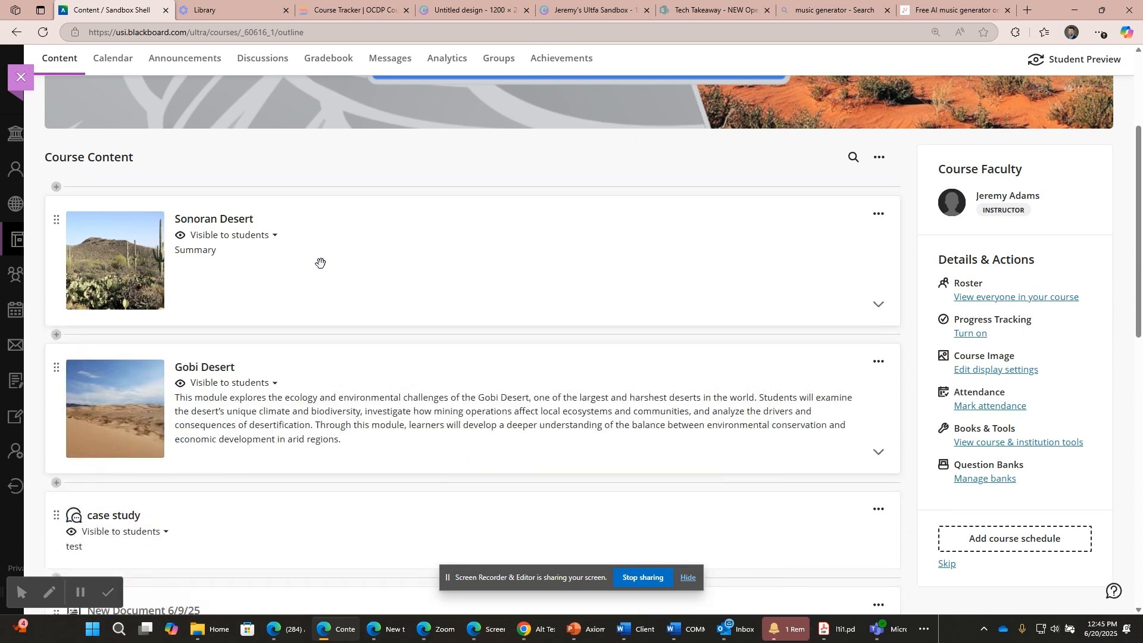
left_click(320, 264)
left_click(301, 504)
scroll(301, 505, "down", 4)
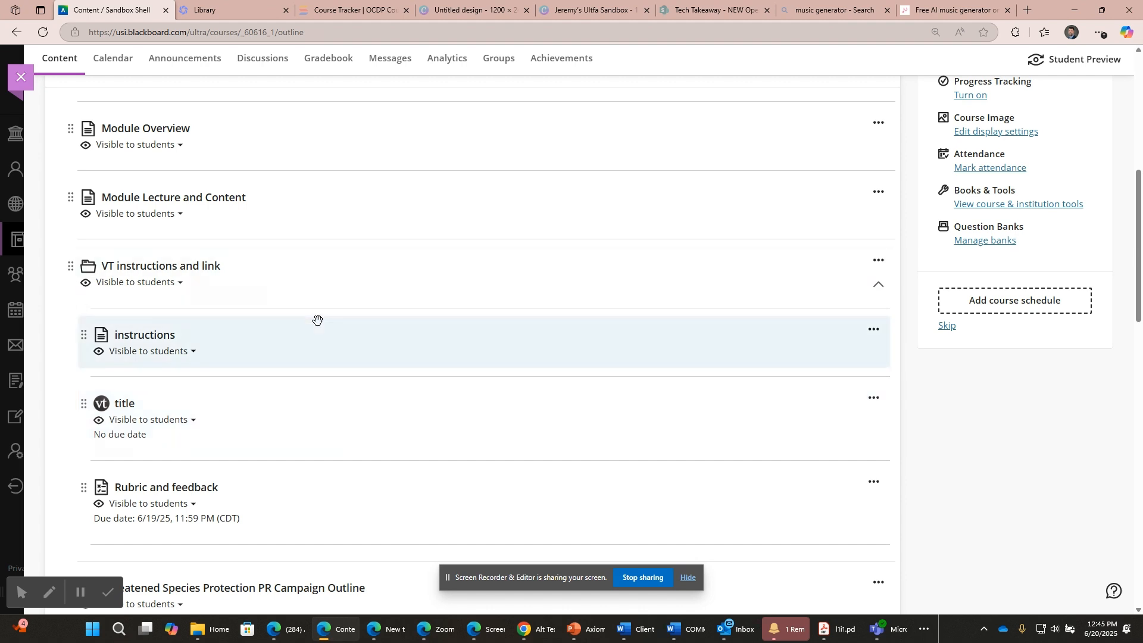
Add the description "Summary" to the VT instructions and link folder and save it.
left_click(332, 278)
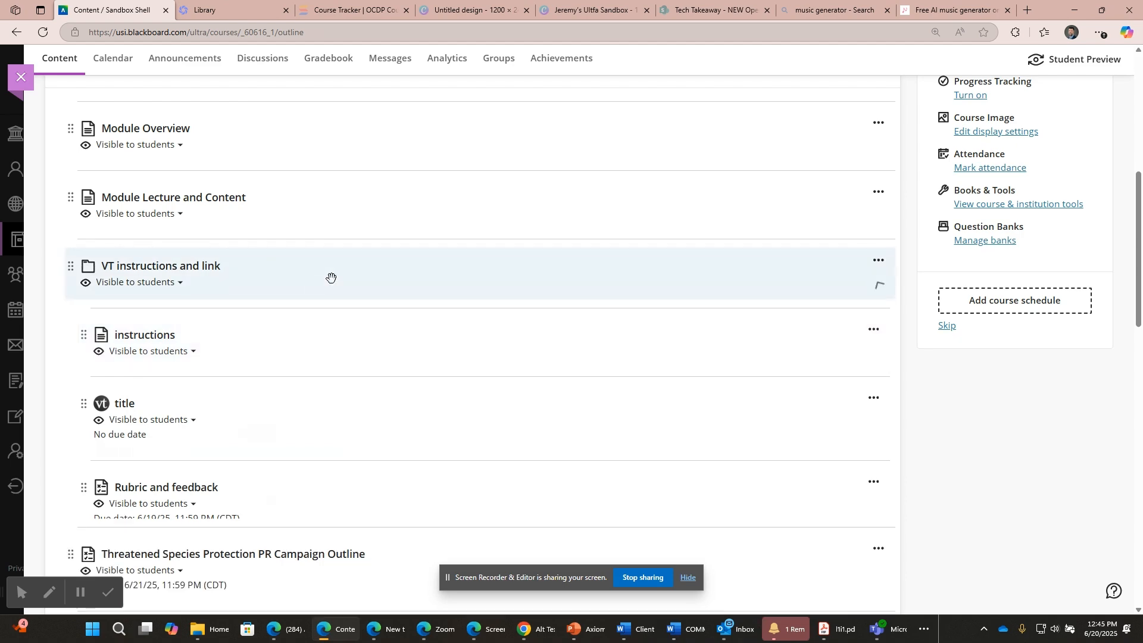
left_click(818, 268)
left_click(878, 260)
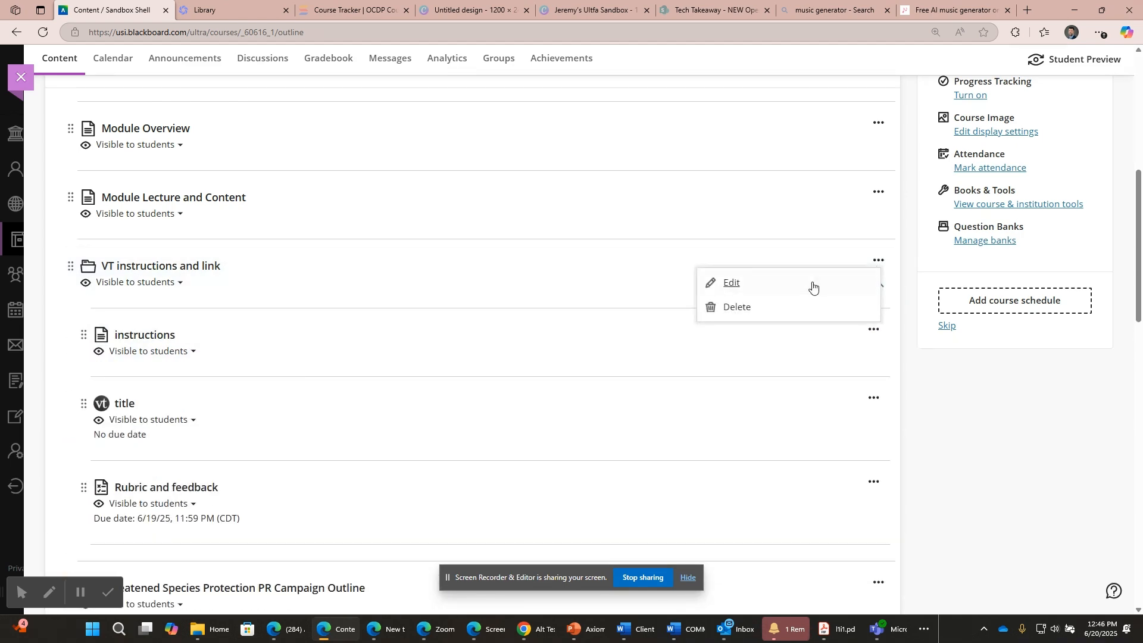
left_click(810, 285)
left_click(992, 214)
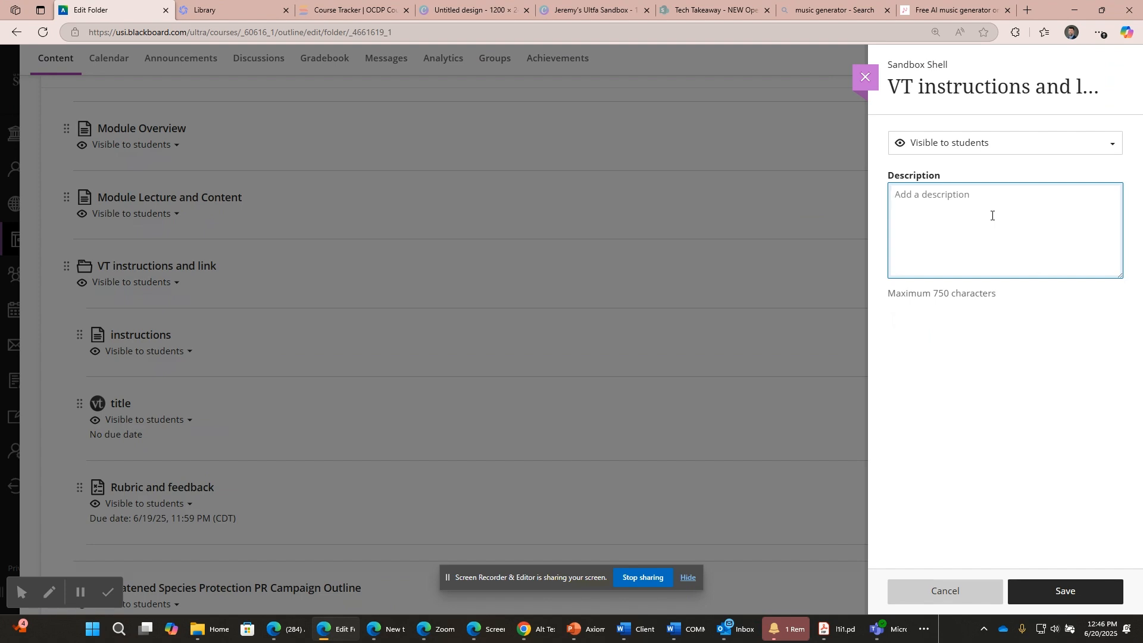
type("Summary")
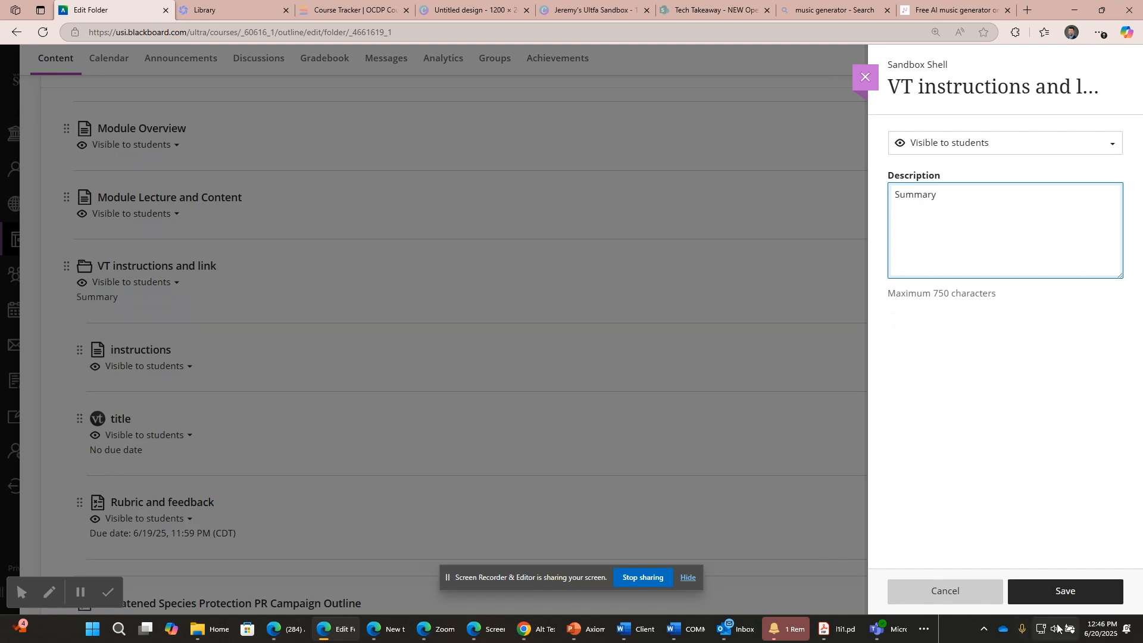
left_click(1088, 595)
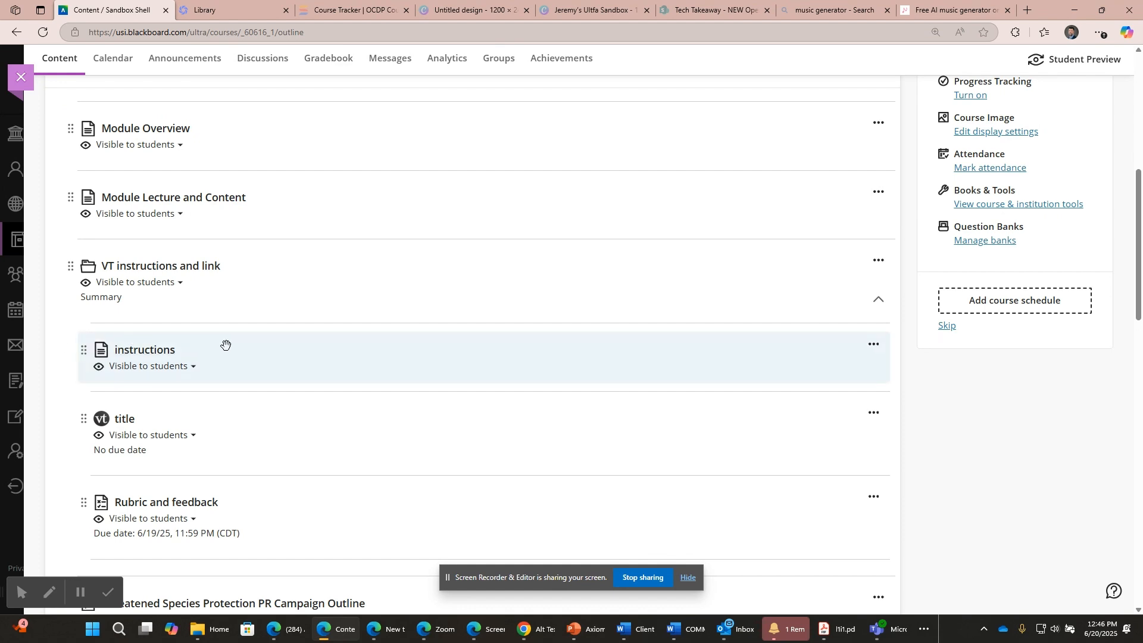
View and close the instructions document in the folder, and open the Module Overview document's content for editing.
left_click(226, 346)
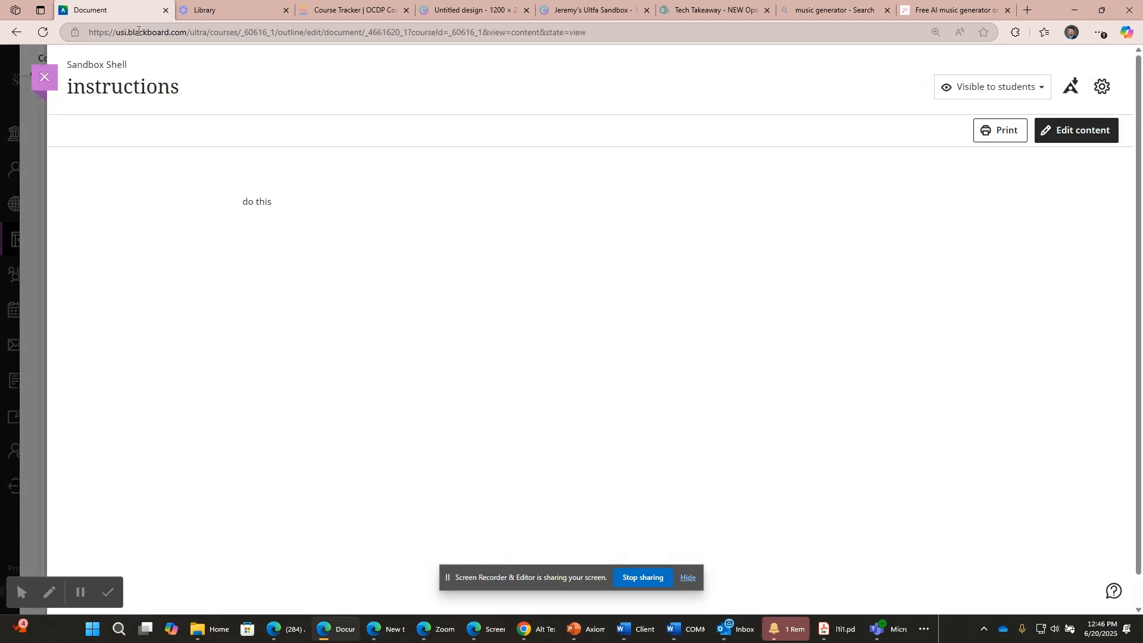
left_click(44, 76)
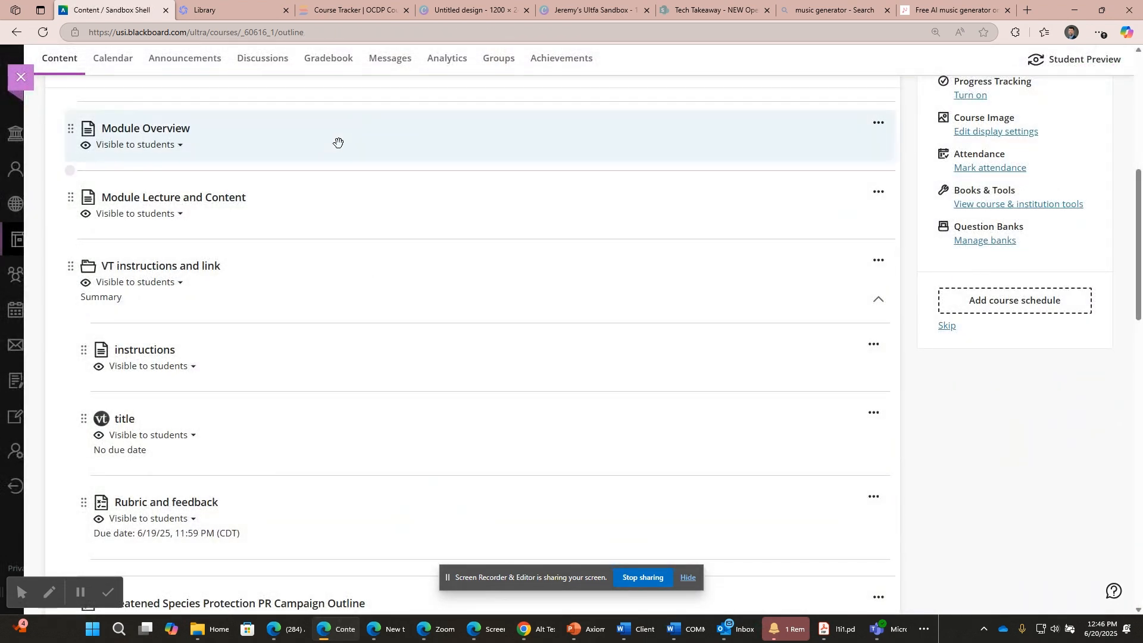
left_click(338, 143)
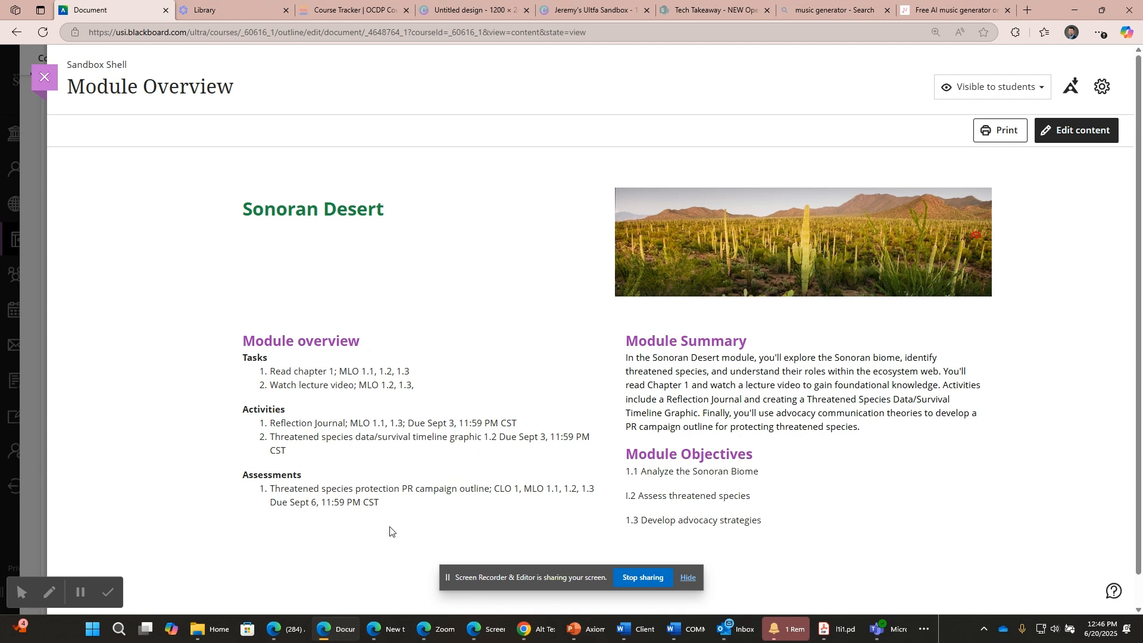
left_click(1092, 130)
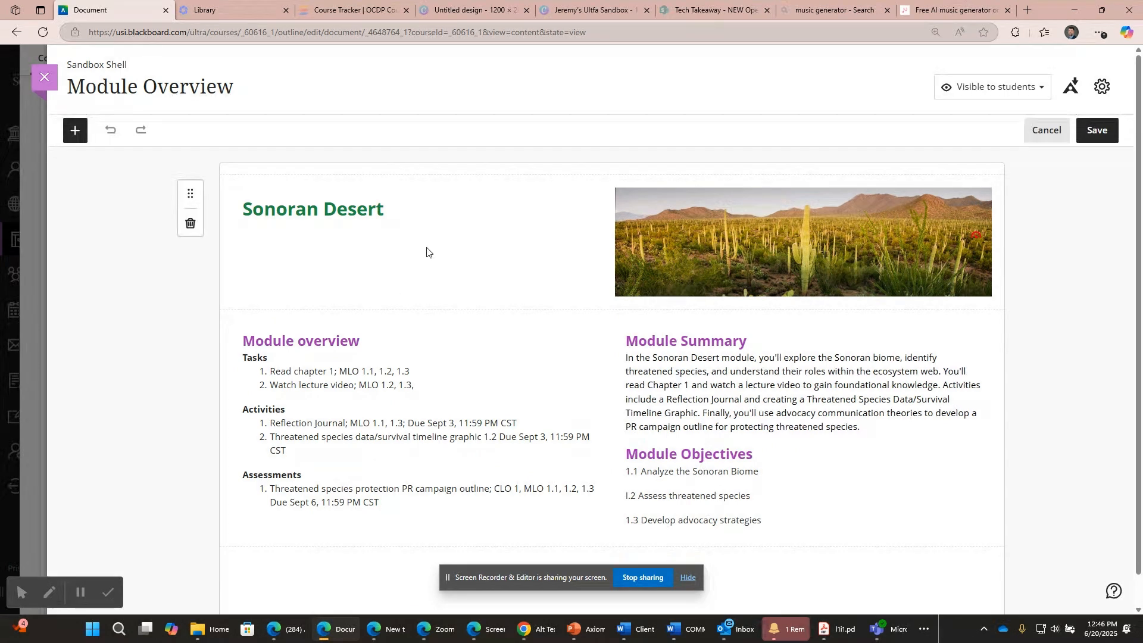
Widen the Sonoran Desert title block to about three quarters of its row, and return title and image to equal halves.
mouse_move(422, 199)
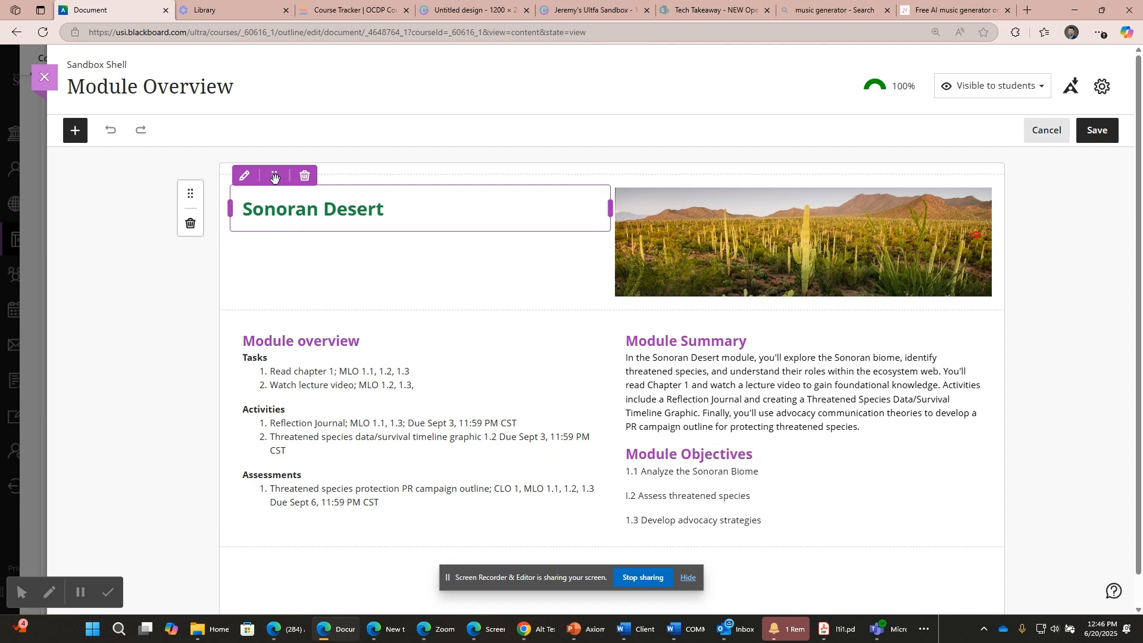
left_click_drag(610, 208, 1078, 208)
mouse_move(649, 208)
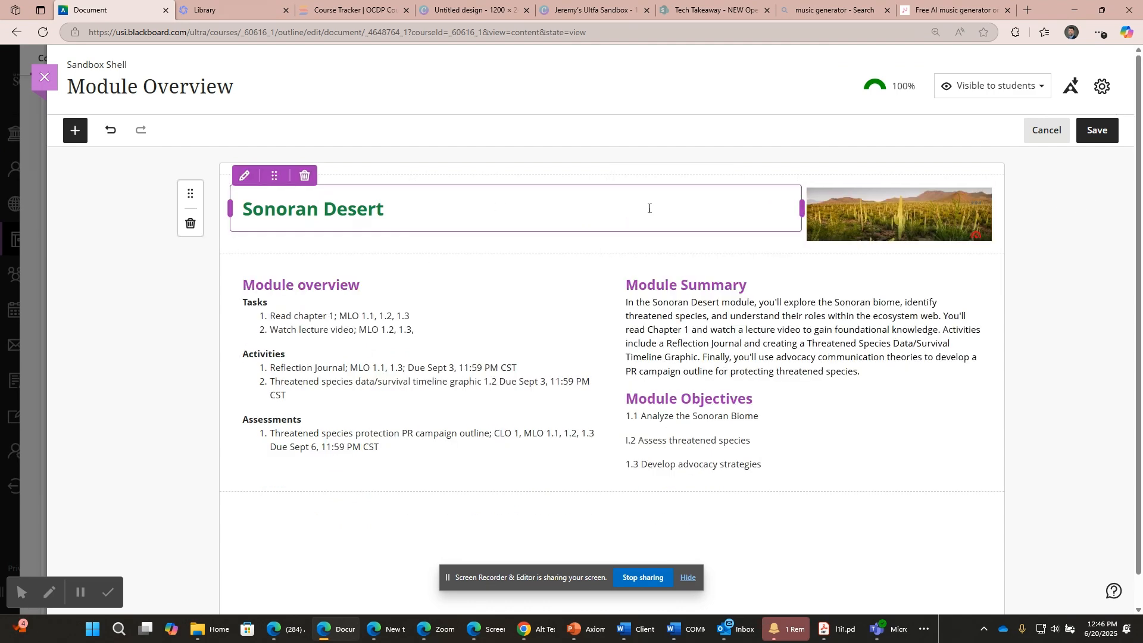
left_click_drag(801, 208, 610, 208)
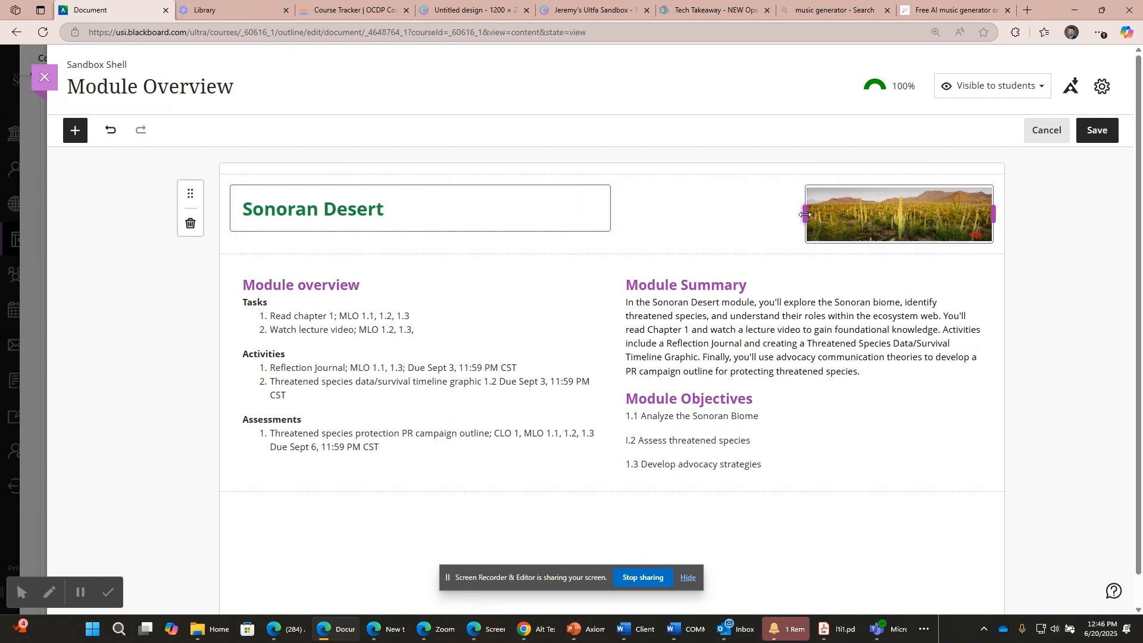
left_click_drag(807, 214, 615, 202)
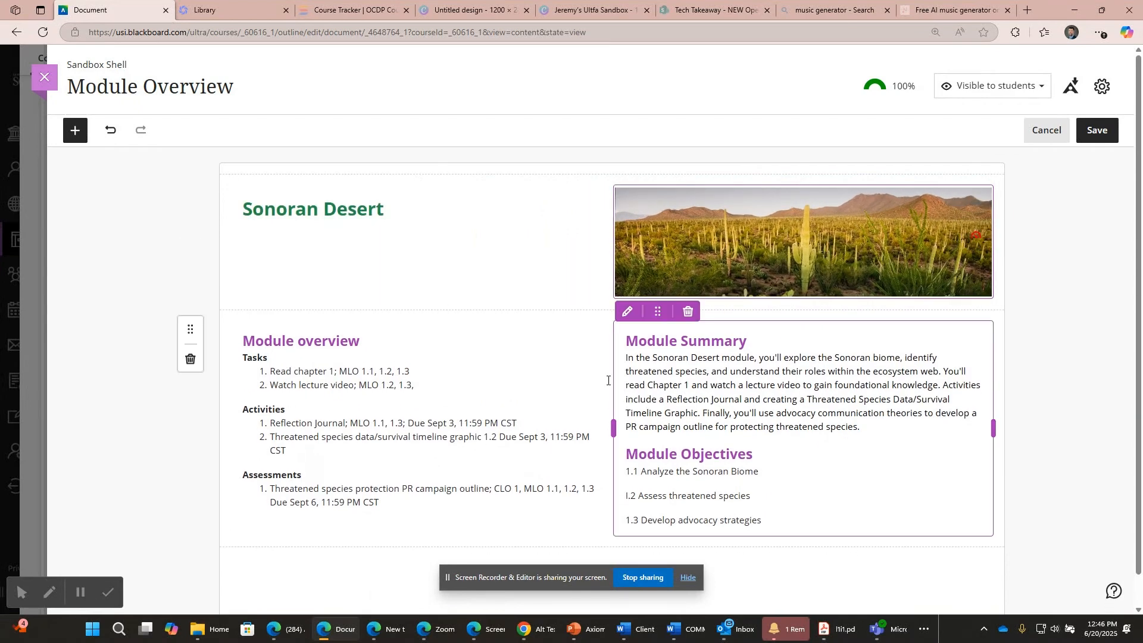
Examine the text styles offered for the Sonoran Desert title block.
left_click(356, 213)
left_click(247, 201)
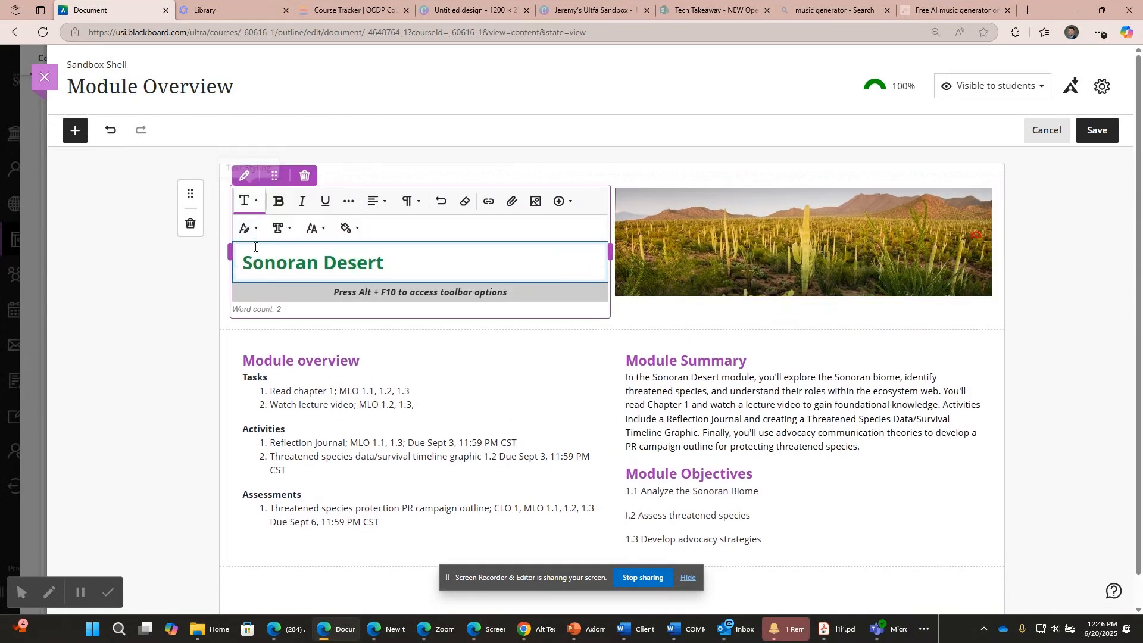
left_click(254, 237)
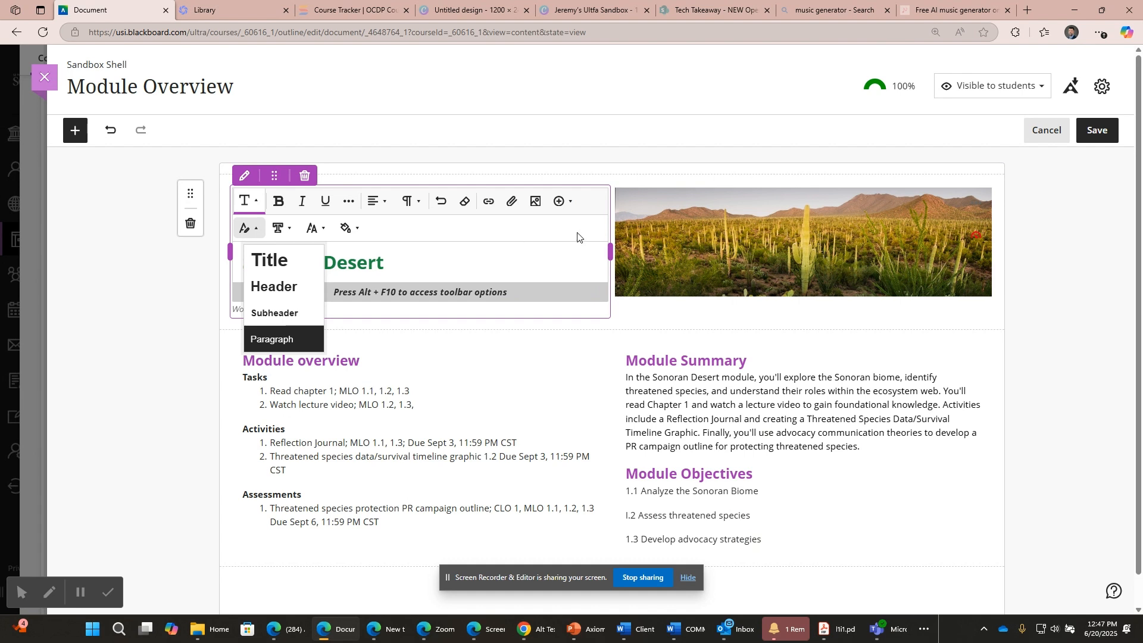
Apply the Header text style to the "Module overview" heading.
left_click(375, 369)
left_click_drag(375, 369, 237, 360)
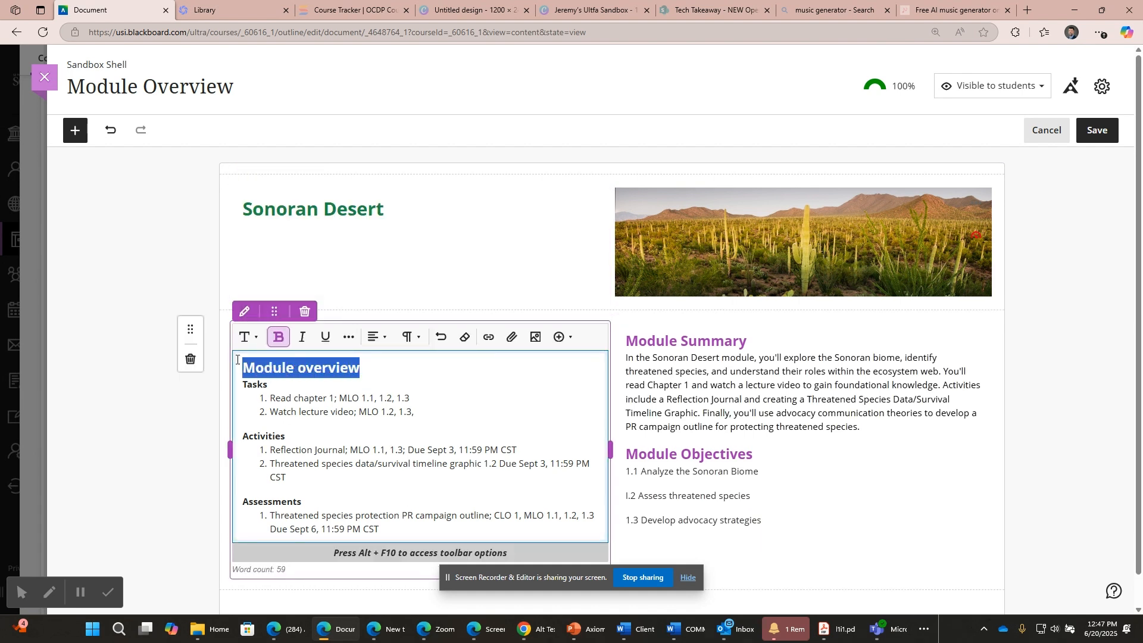
left_click(245, 337)
left_click(248, 364)
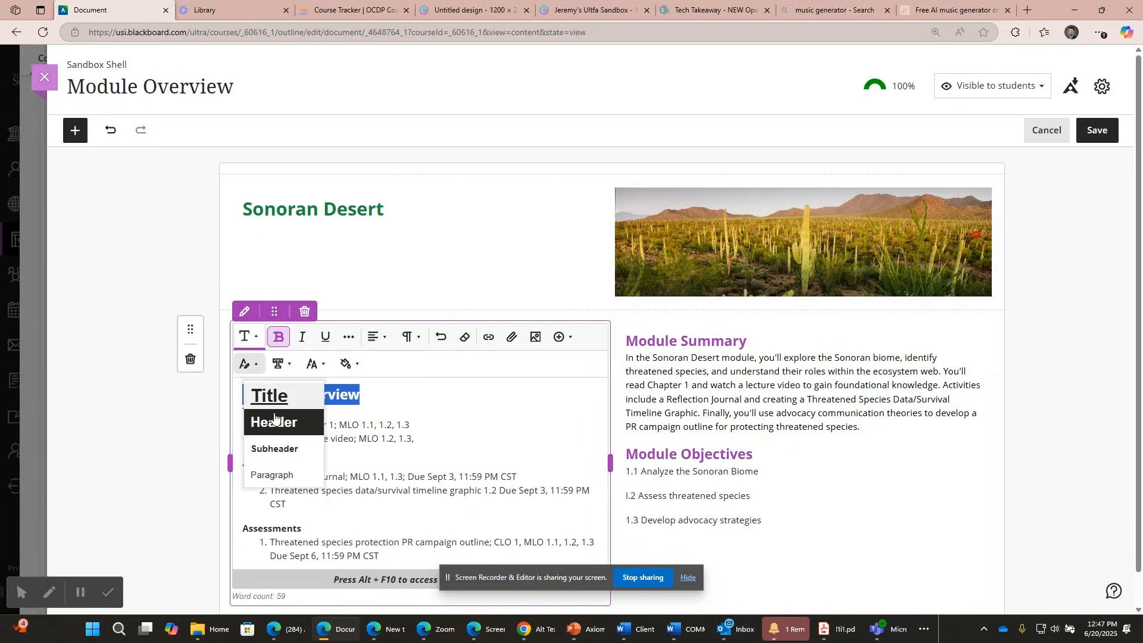
left_click(274, 422)
Apply the Subheader text style to "Tasks" in the module overview block.
left_click_drag(266, 416, 245, 412)
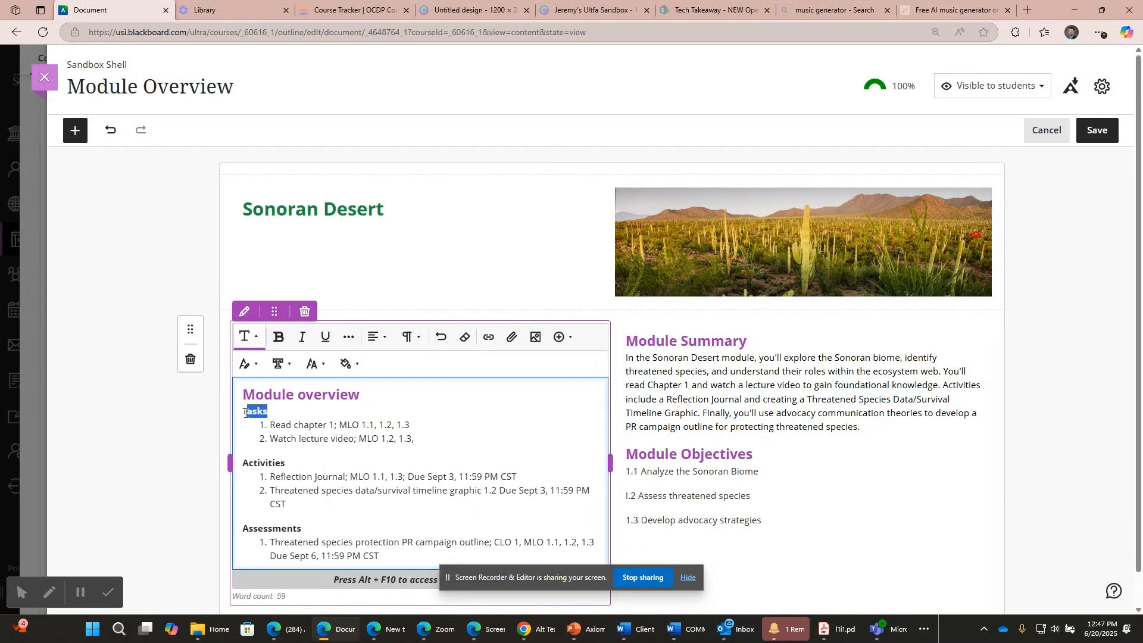
left_click(247, 364)
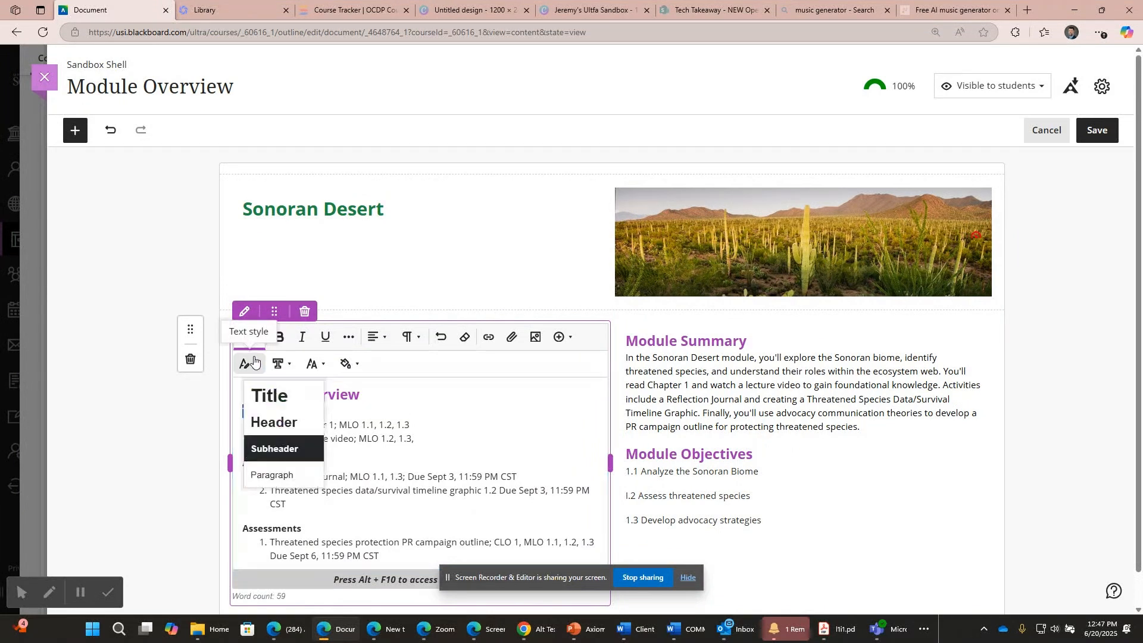
left_click(301, 452)
left_click(245, 363)
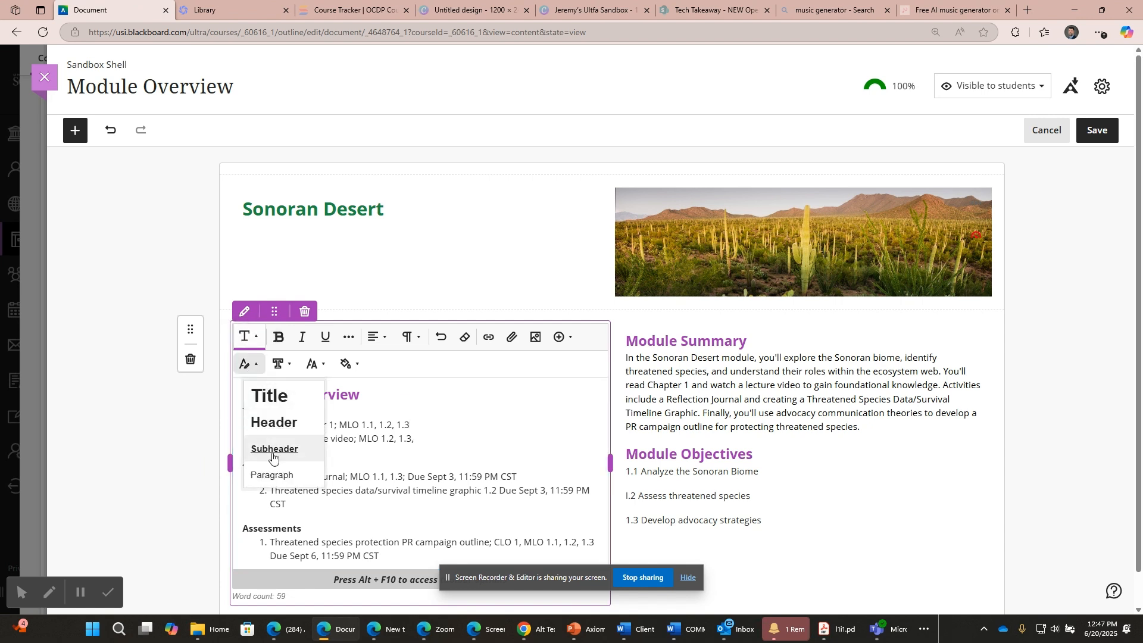
Insert a content block reading "Content" between the title row and the module overview row, narrowed to the rightmost quarter of the page.
left_click(718, 384)
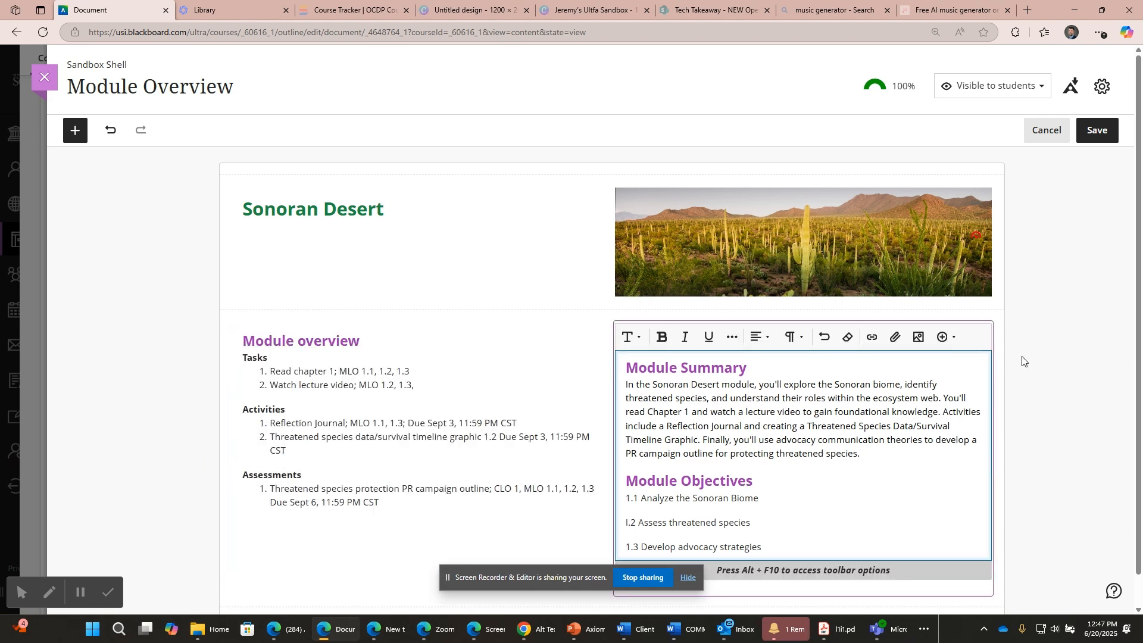
scroll(1005, 385, "down", 1)
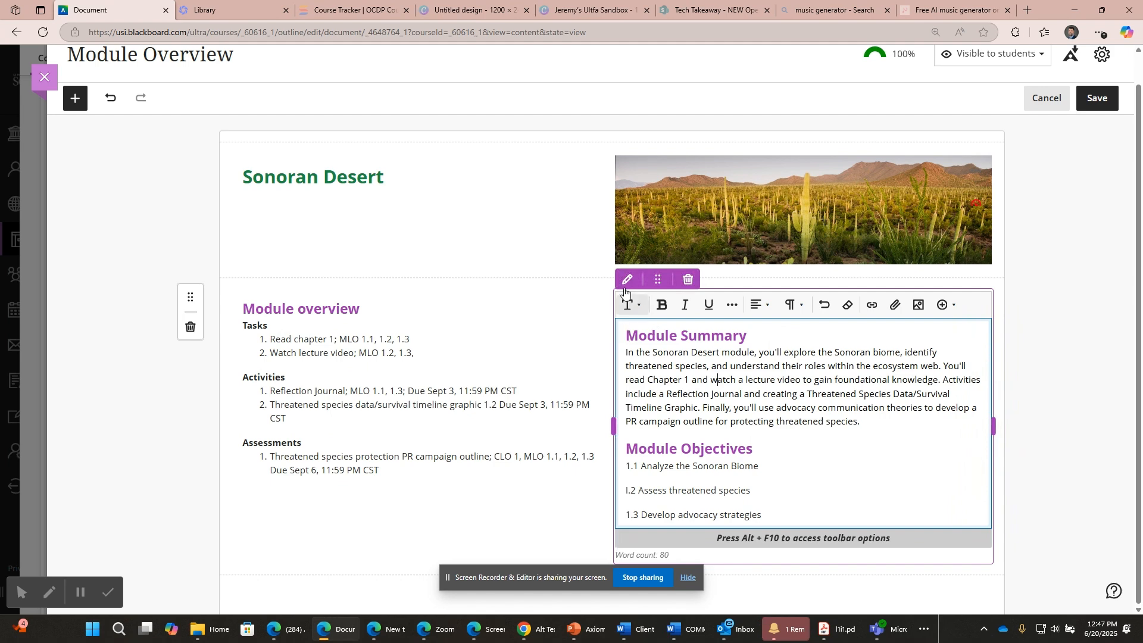
left_click(609, 277)
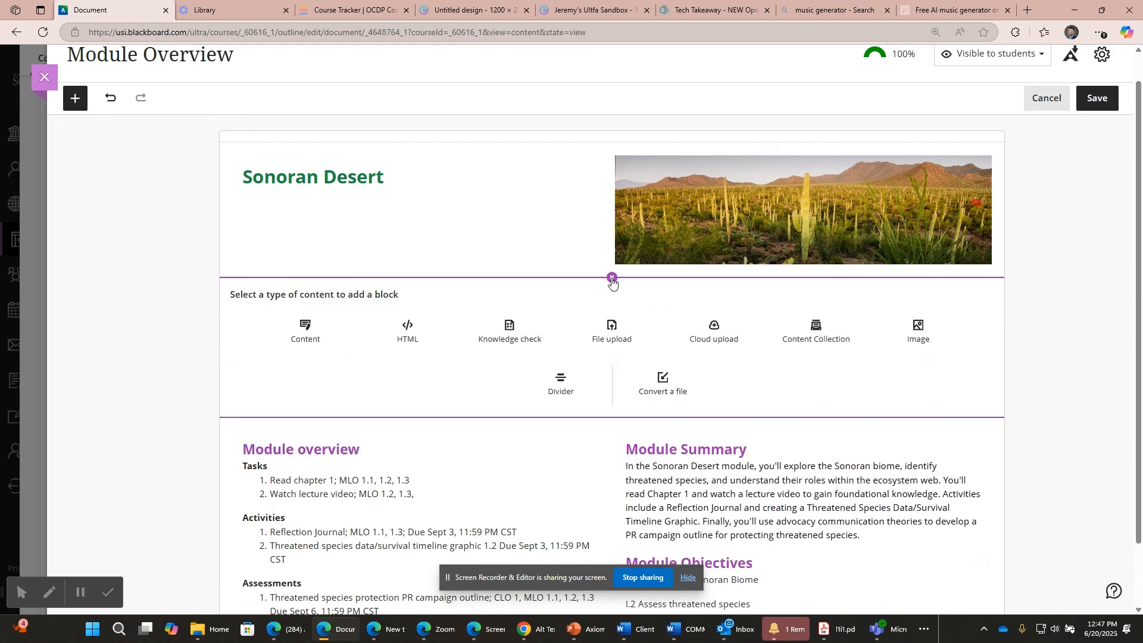
left_click(306, 332)
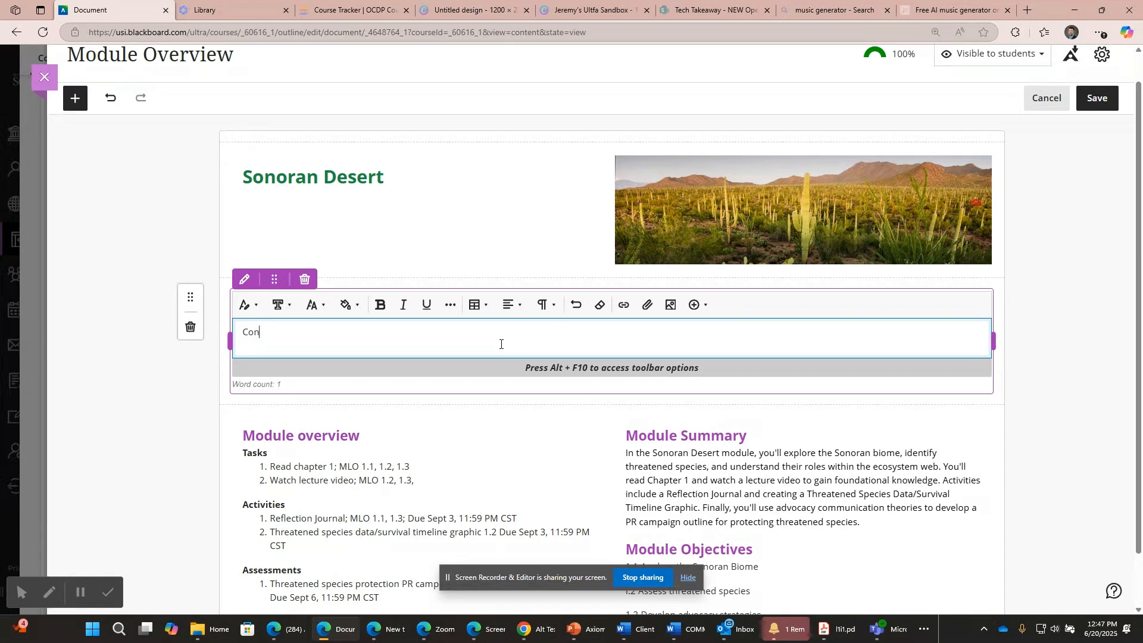
left_click_drag(230, 341, 894, 318)
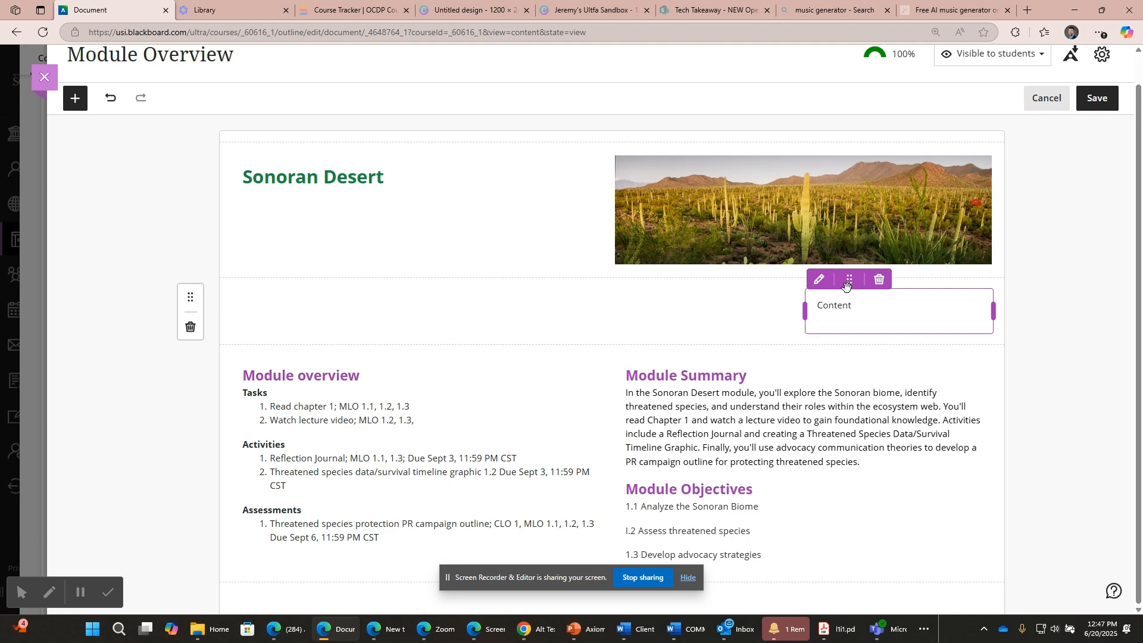
Narrow the Sonoran Desert title block to a quarter of the page and place the "Content" block between it and the image.
left_click_drag(846, 286, 470, 173)
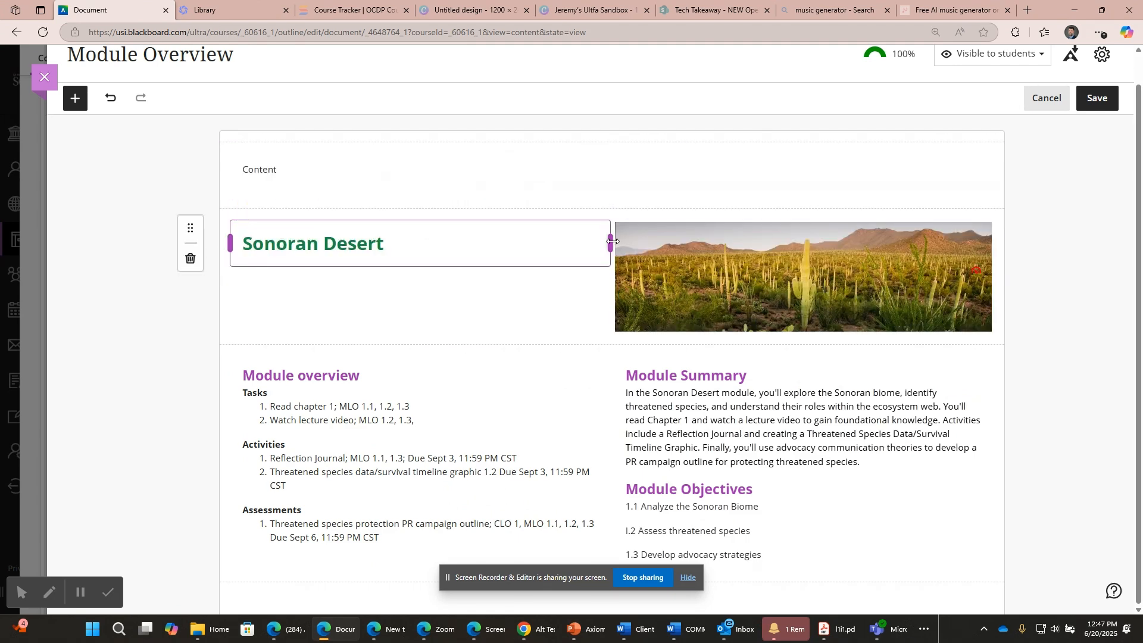
left_click_drag(613, 242, 418, 244)
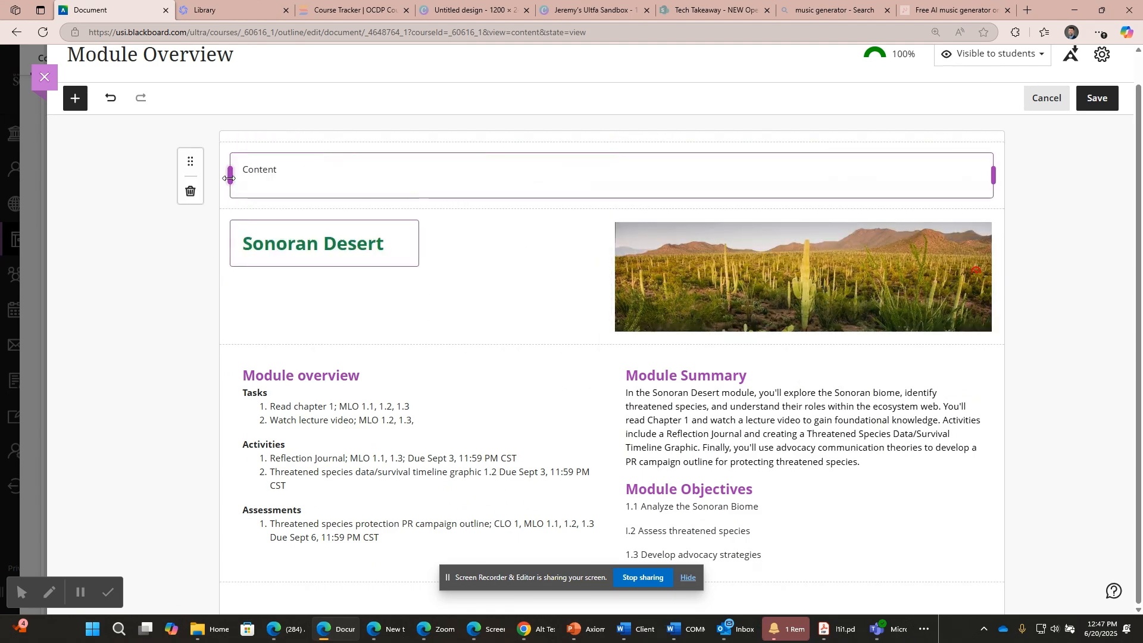
left_click_drag(229, 178, 498, 242)
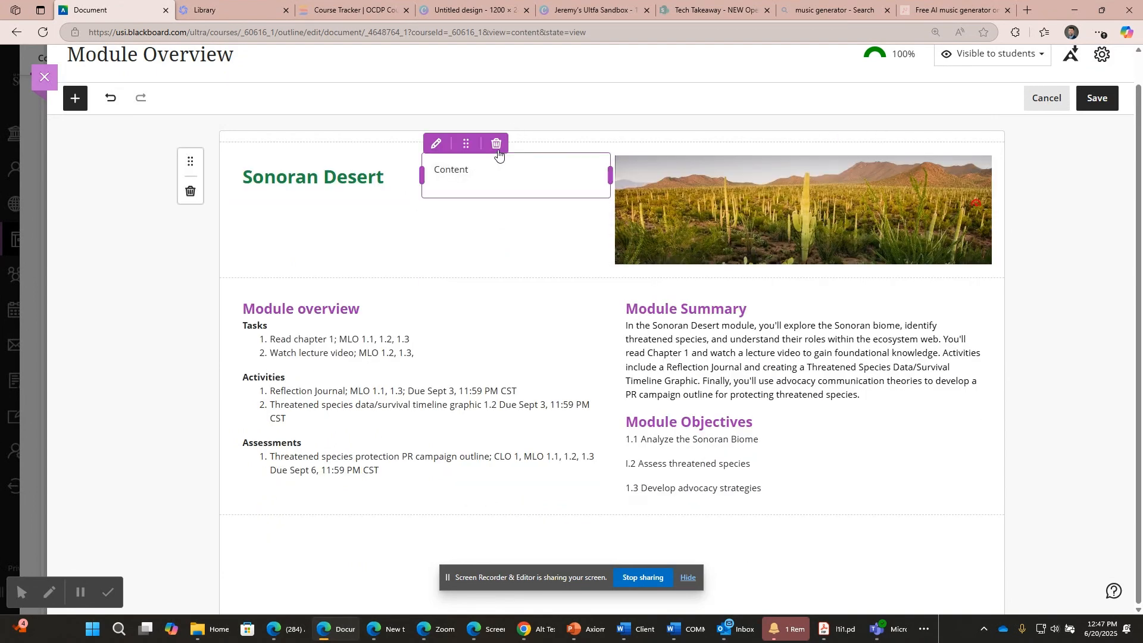
Delete the "Content" block and widen the Sonoran Desert title block back to half the page.
left_click(497, 146)
left_click_drag(412, 177, 610, 176)
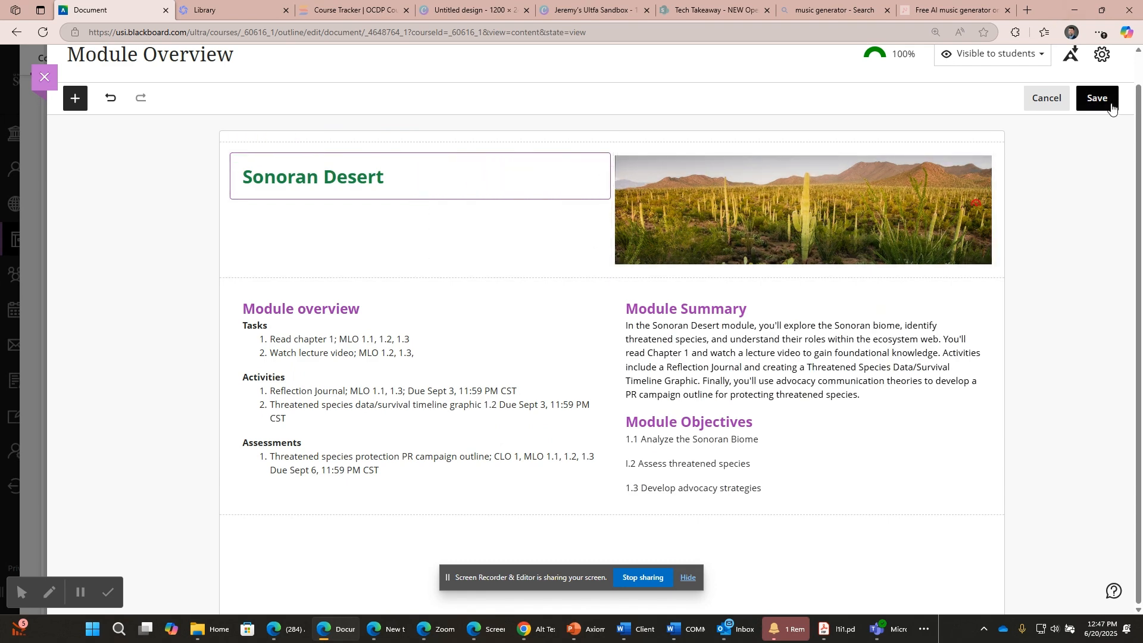
Discard the unsaved edits to the Module Overview document and close it.
left_click(1039, 97)
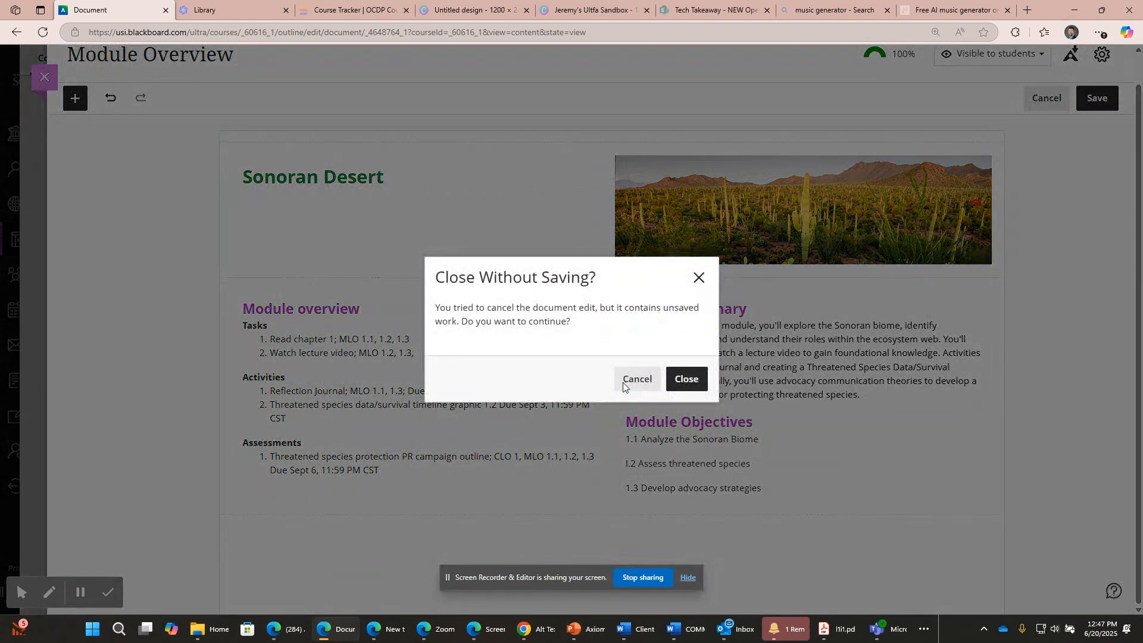
left_click(685, 378)
left_click(45, 76)
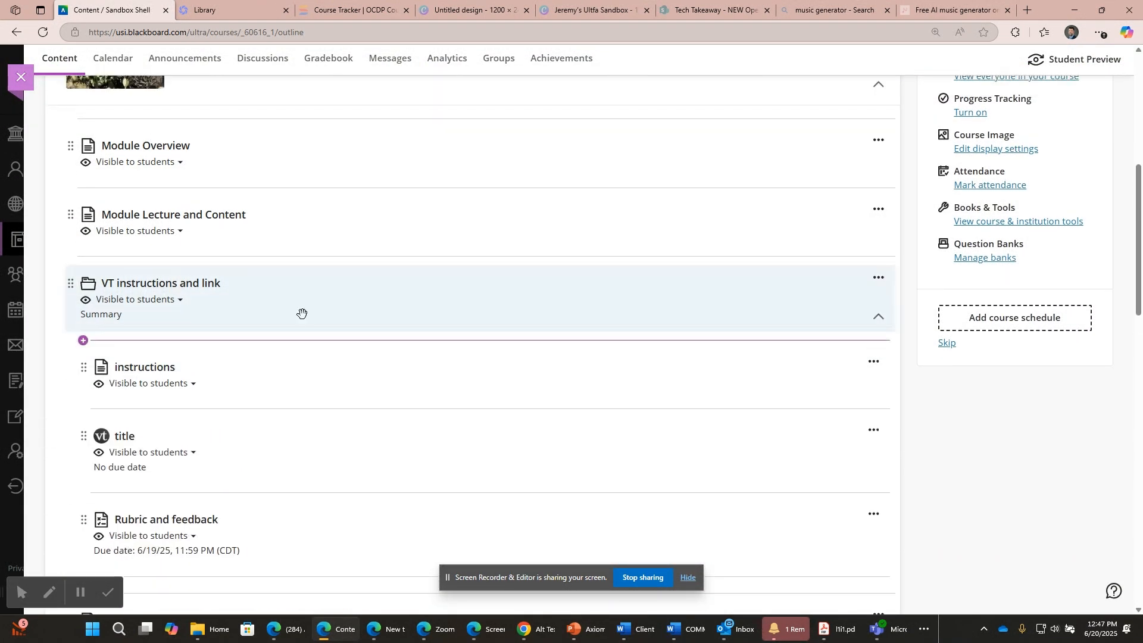
Create a learning module titled "Gobi Desert" between the Sonoran Desert module and the existing Gobi Desert module.
scroll(302, 314, "up", 4)
scroll(321, 258, "down", 1)
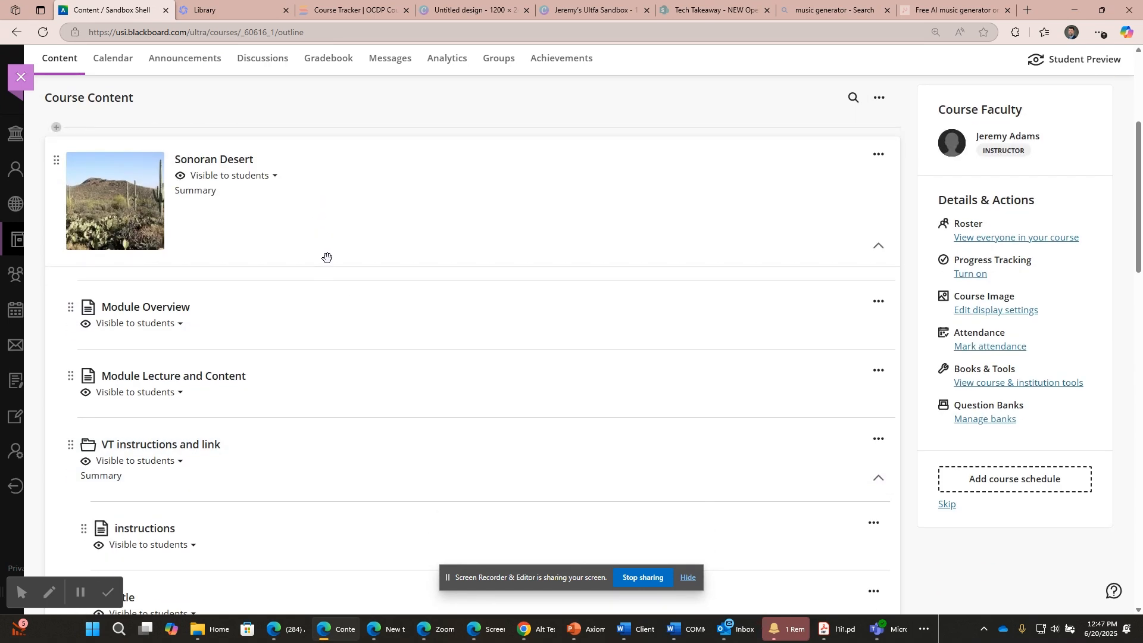
scroll(327, 257, "down", 10)
scroll(250, 381, "down", 1)
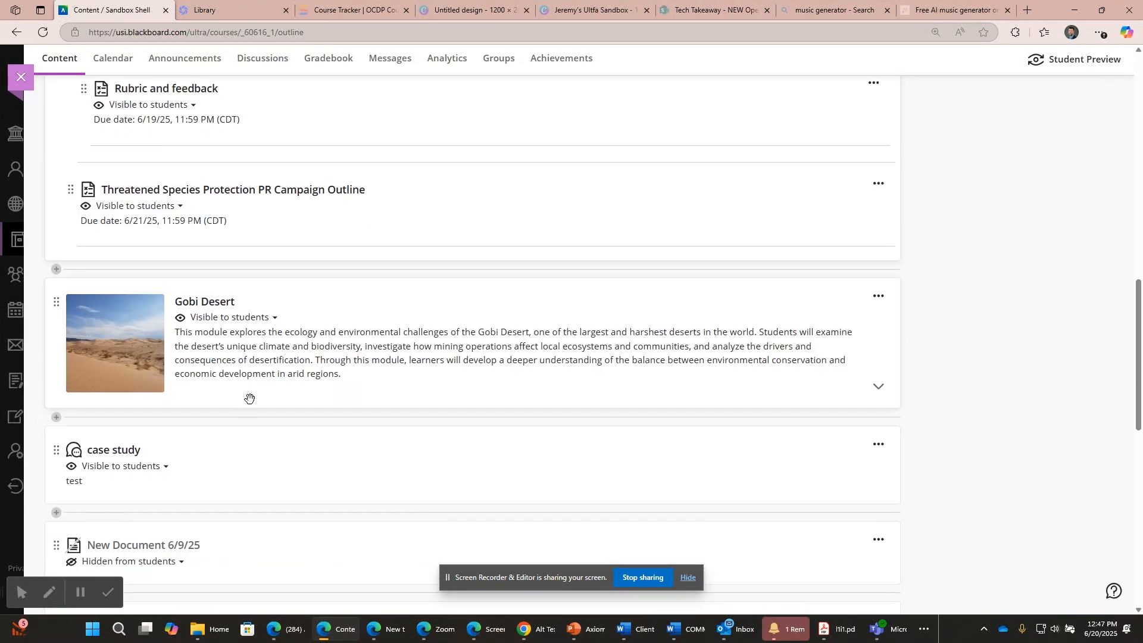
scroll(250, 399, "down", 1)
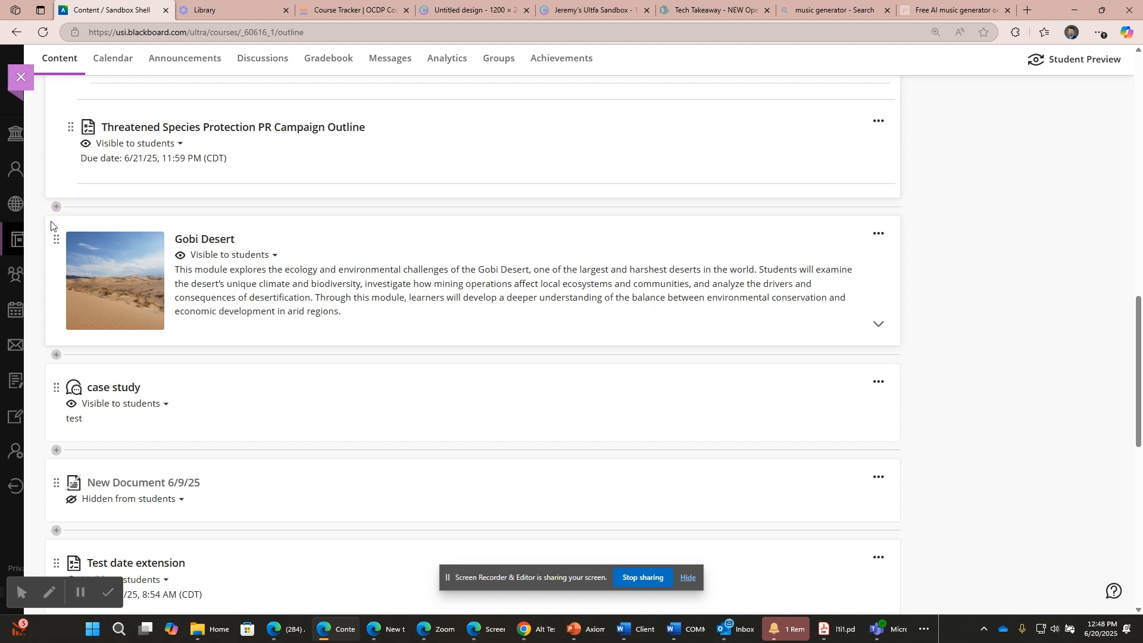
left_click(56, 206)
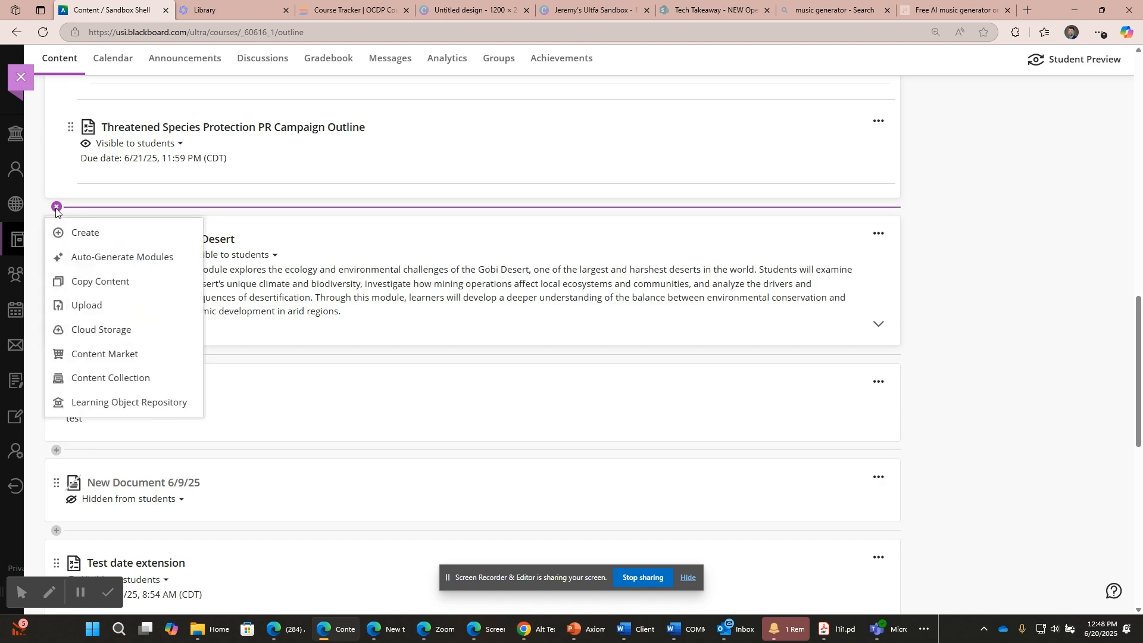
left_click(77, 234)
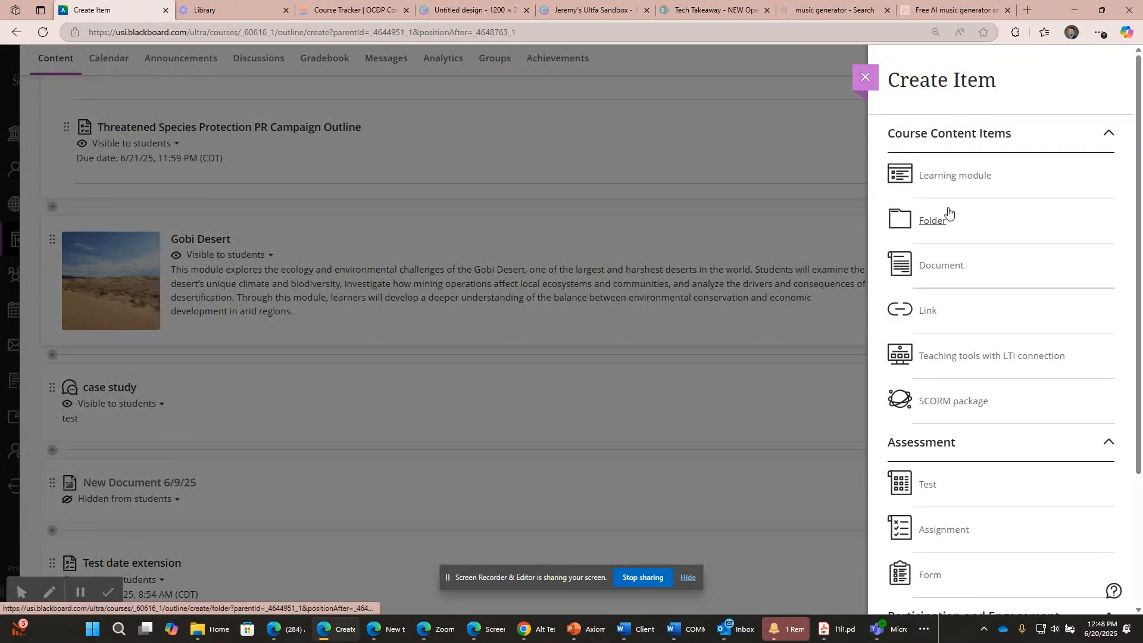
left_click(946, 182)
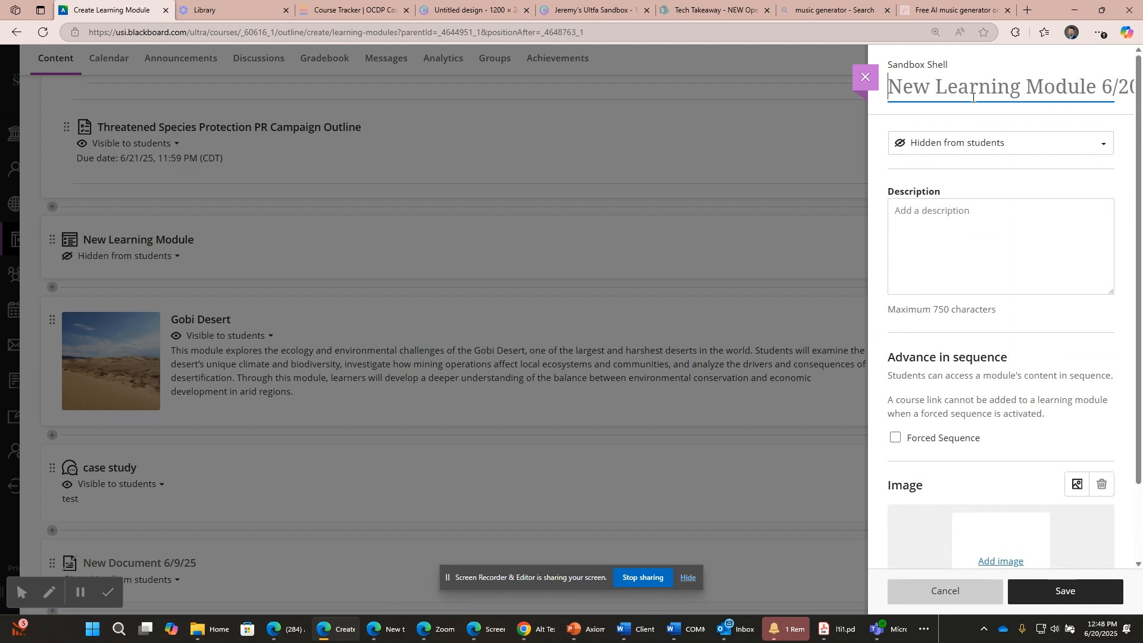
type("Gobi")
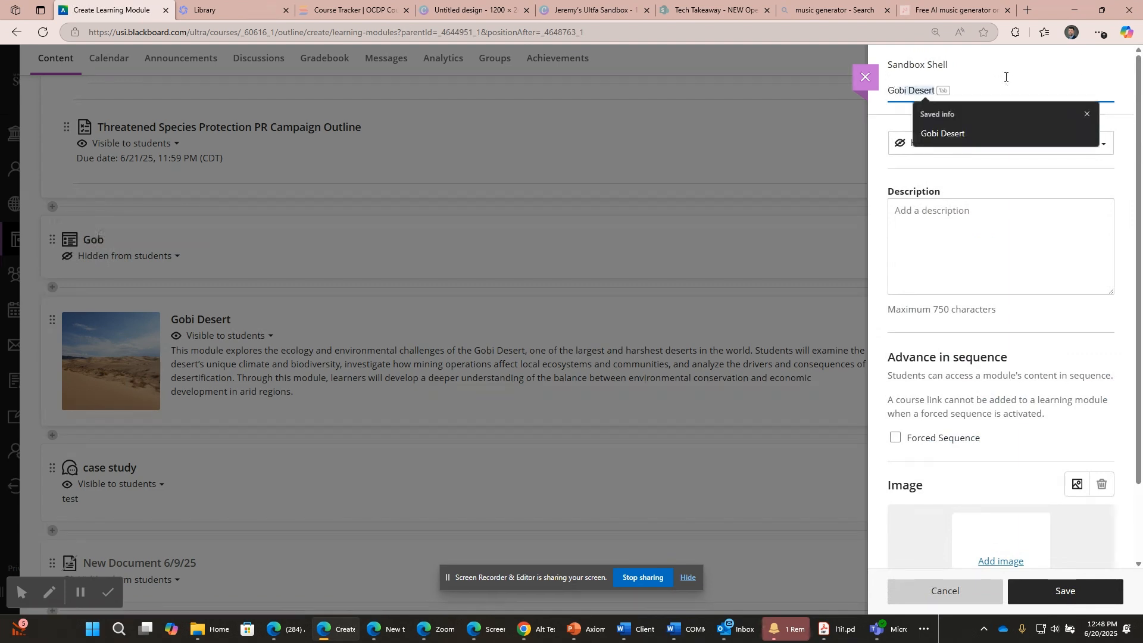
type(" Desert")
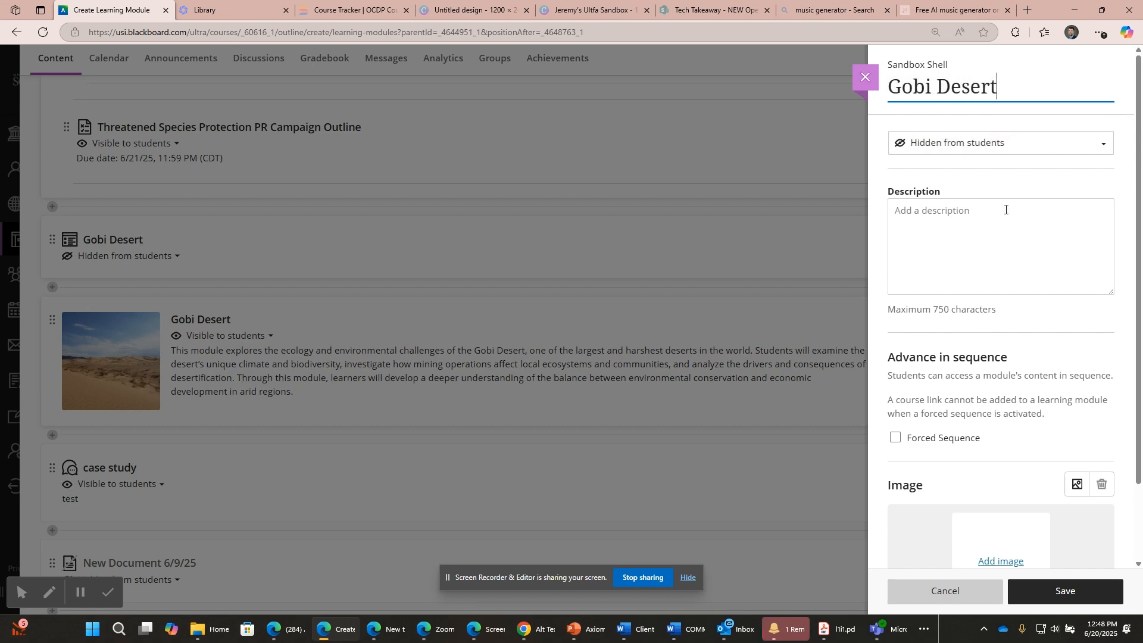
Upload Gobi_Desert_dunes.jpg from the device as the new Gobi Desert module's image.
left_click(1002, 561)
left_click(584, 302)
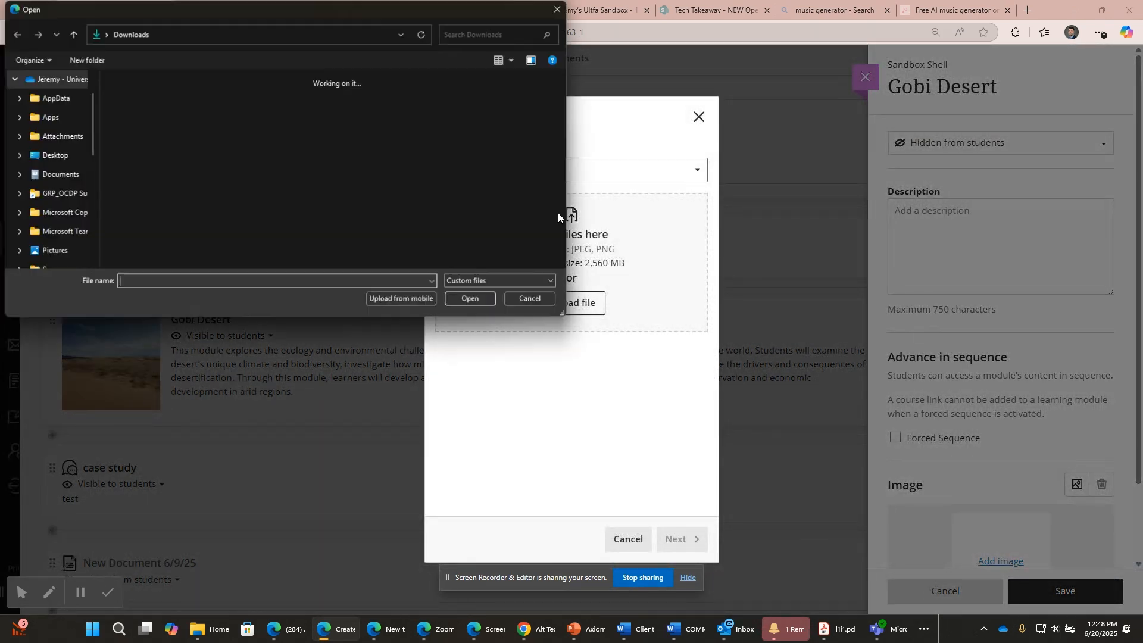
left_click(169, 100)
left_click(450, 299)
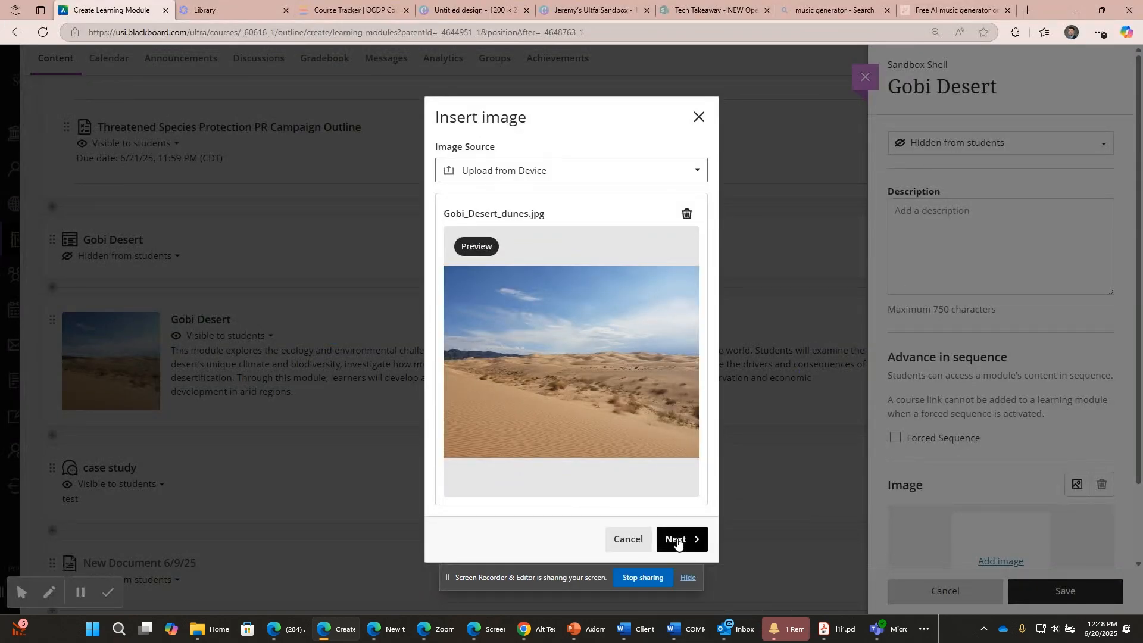
left_click(677, 539)
left_click(692, 547)
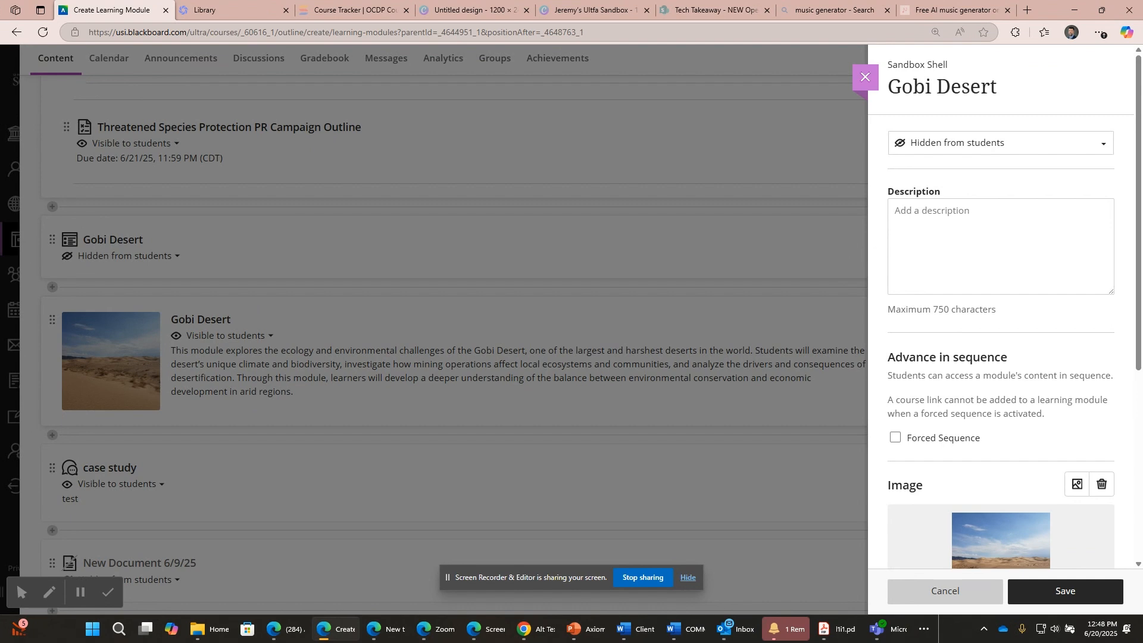
Save the new Gobi Desert module with a description of the desert's ecology and environmental challenges, and make it visible to students.
key("alt+Tab")
left_click(926, 230)
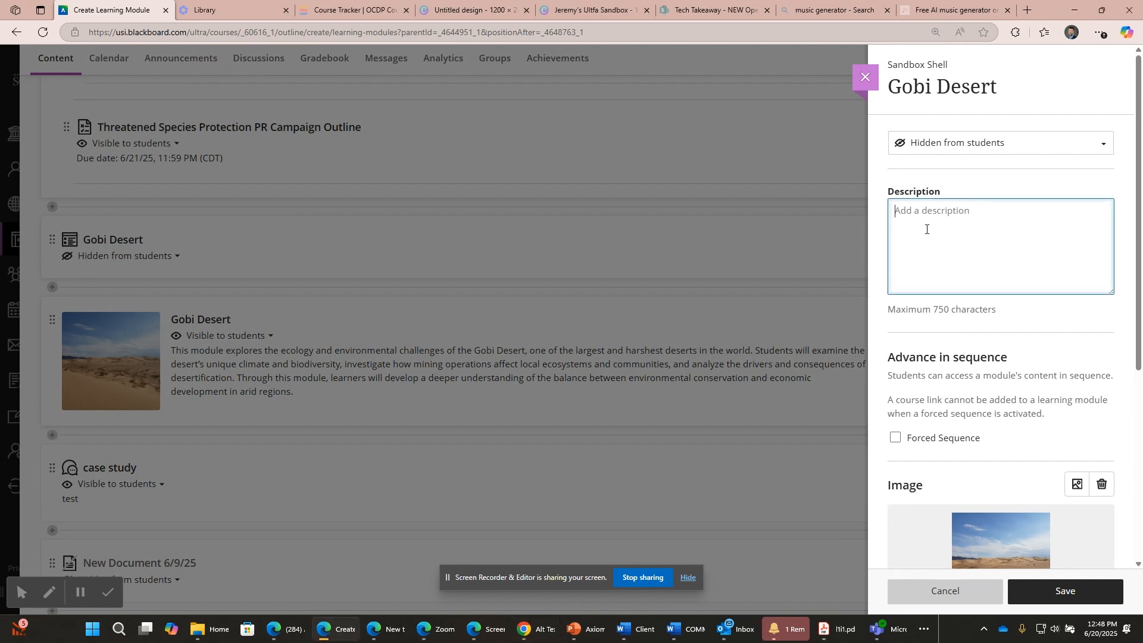
type("This module explores the ecology and environmental challenges of the Gobi Desert, one of the largest and harshest deserts in the world. Students will examine the desert’s unique climate and biodiversity, investigate how mining operations affect local ecosystems and communities, and analyze the drivers and consequences of desertification. Through this module, learners will develop a deeper understanding of the balance between environmental conservation and economic development in arid regions.")
left_click(1032, 594)
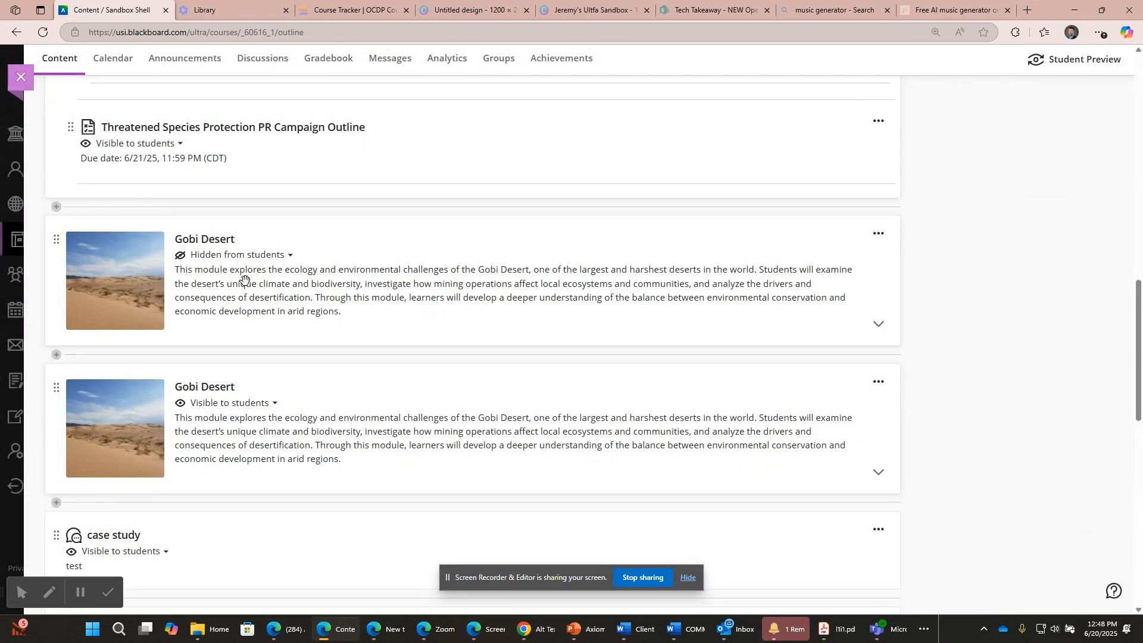
left_click(270, 256)
left_click(229, 275)
Move the case study discussion into the new Gobi Desert module and back out to below New Document 6/9/25.
left_click_drag(267, 557, 297, 420)
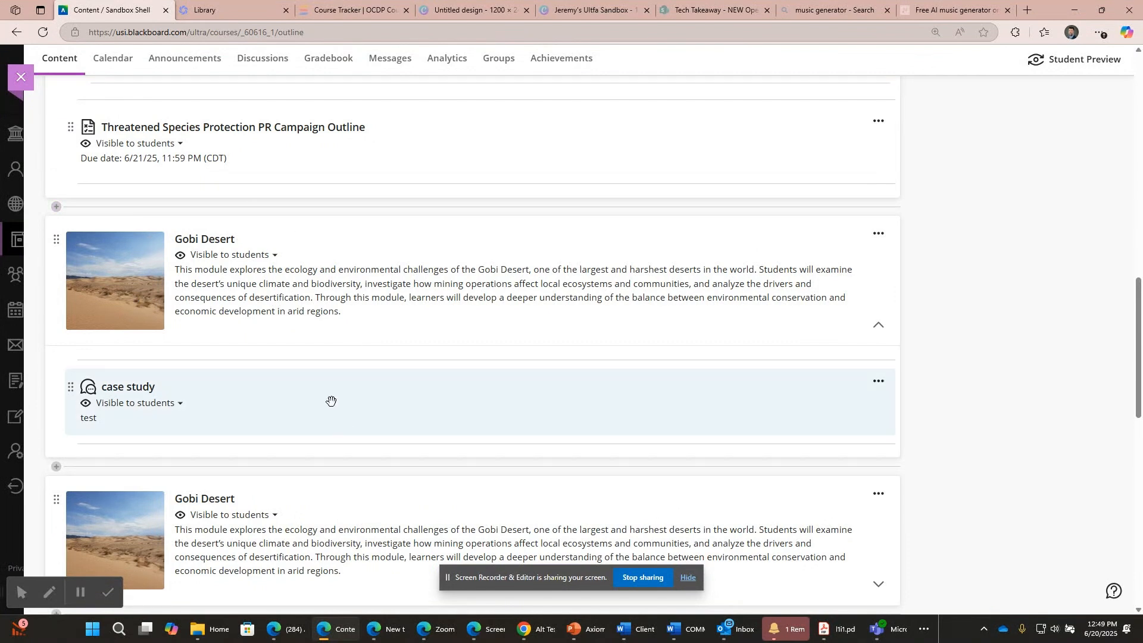
left_click_drag(332, 402, 357, 296)
Expand the older Gobi Desert module to examine its items, and collapse both Gobi Desert modules.
scroll(357, 288, "up", 4)
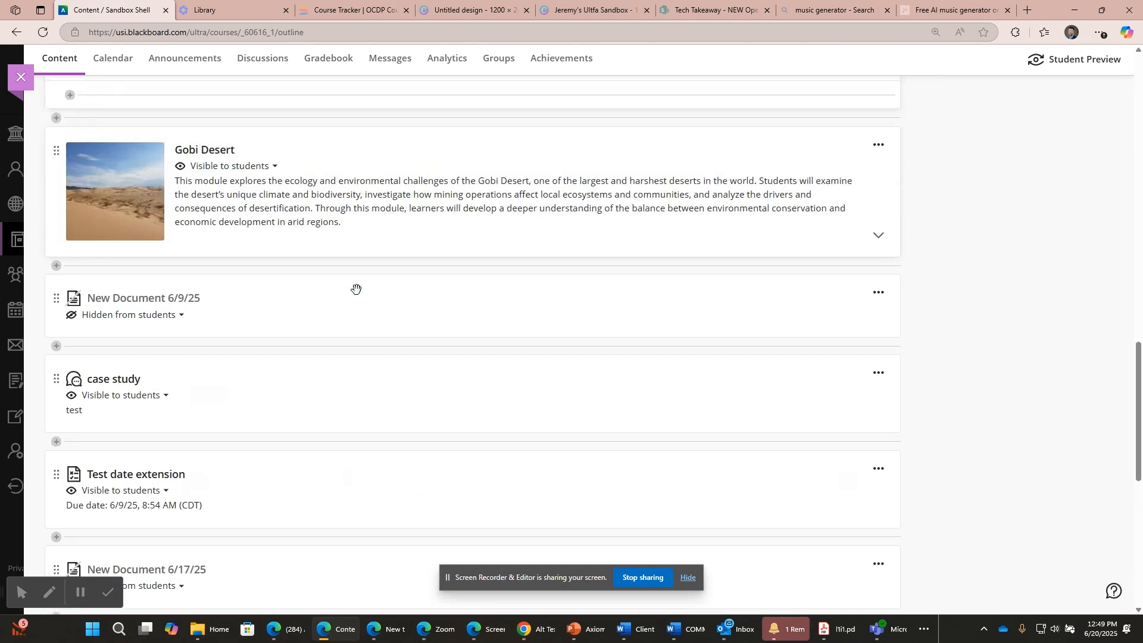
left_click(344, 257)
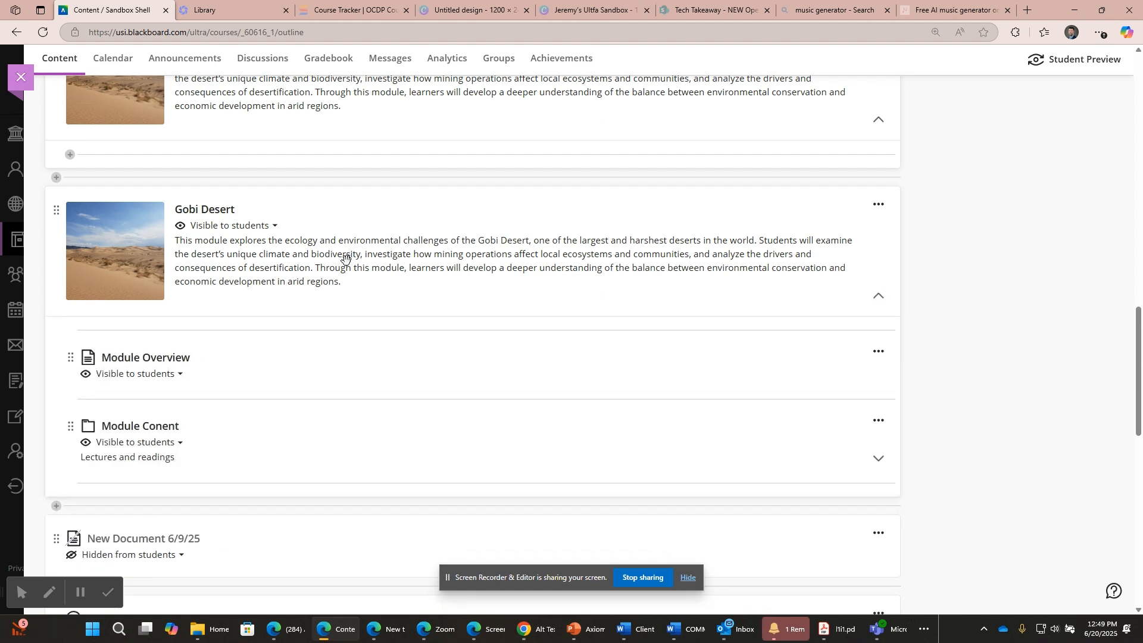
scroll(344, 258, "up", 2)
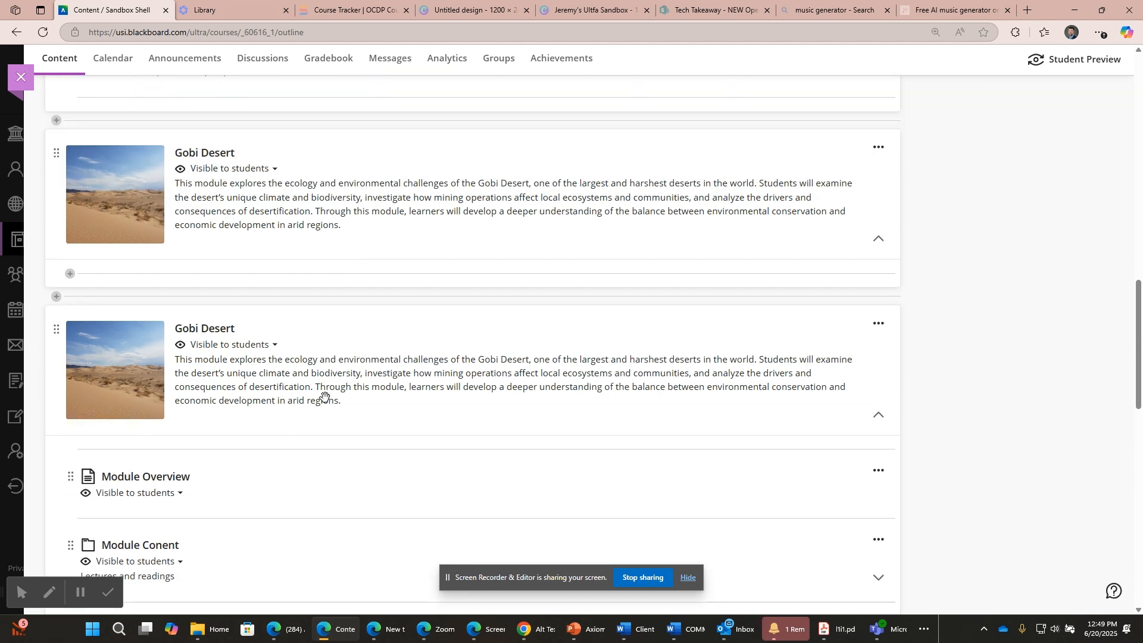
left_click(333, 375)
left_click(370, 220)
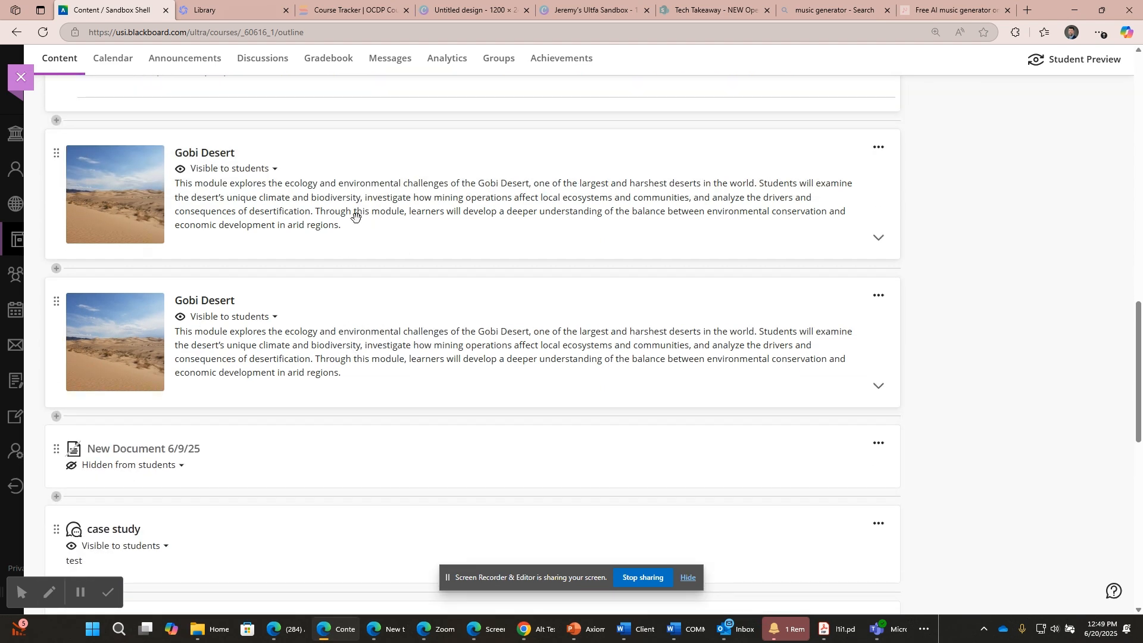
Create a document titled "Module Overview" inside the new, empty Gobi Desert module.
left_click(314, 211)
left_click(69, 275)
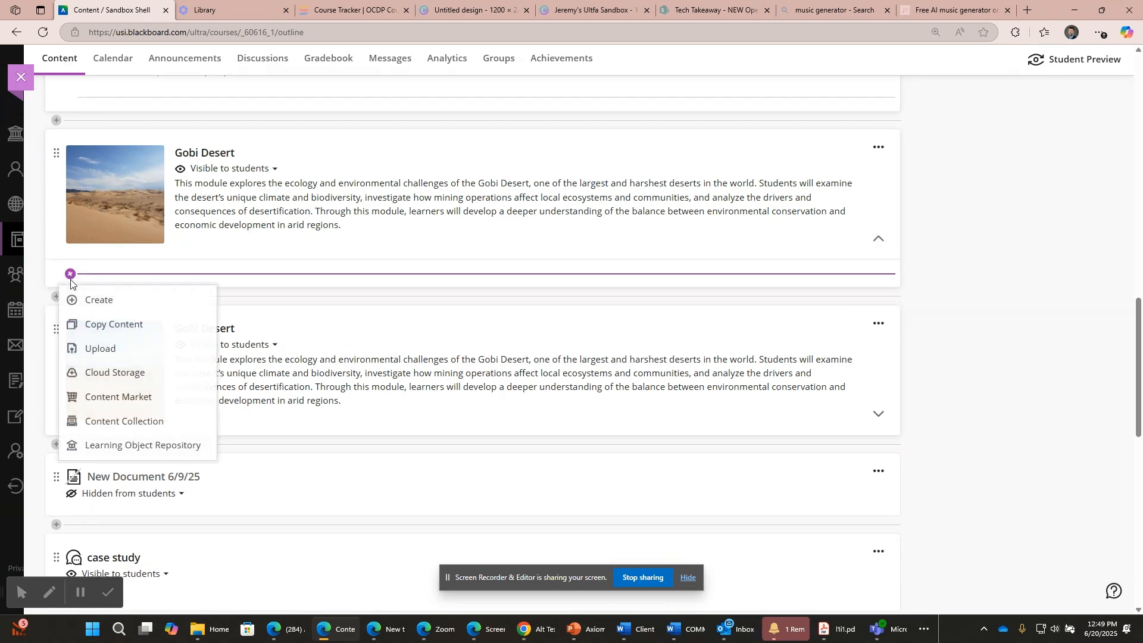
left_click(83, 300)
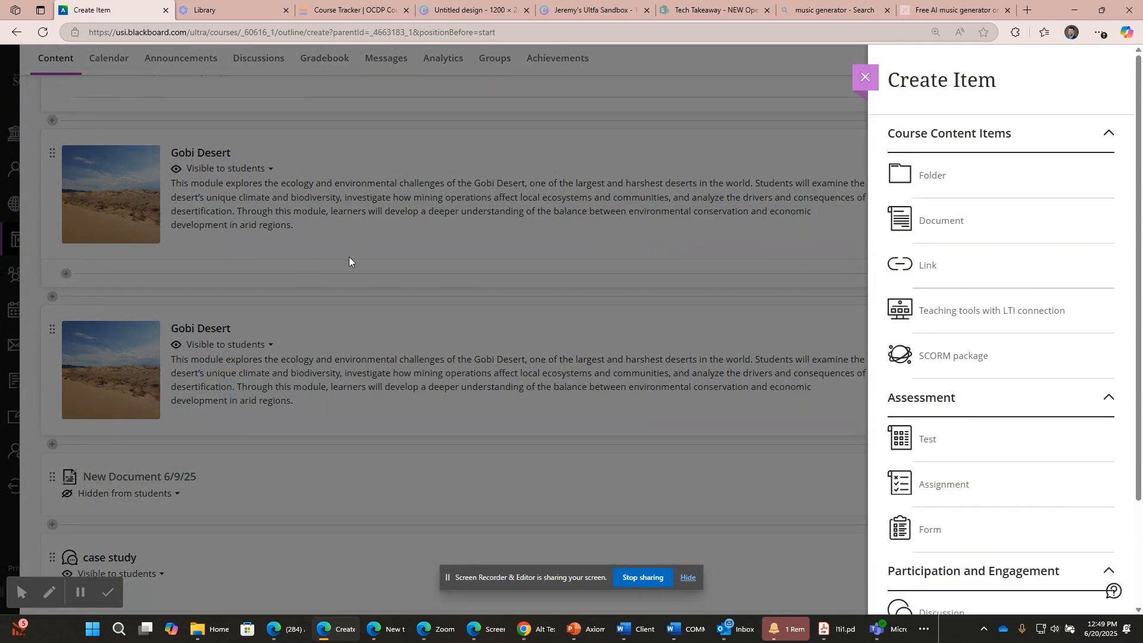
left_click(939, 221)
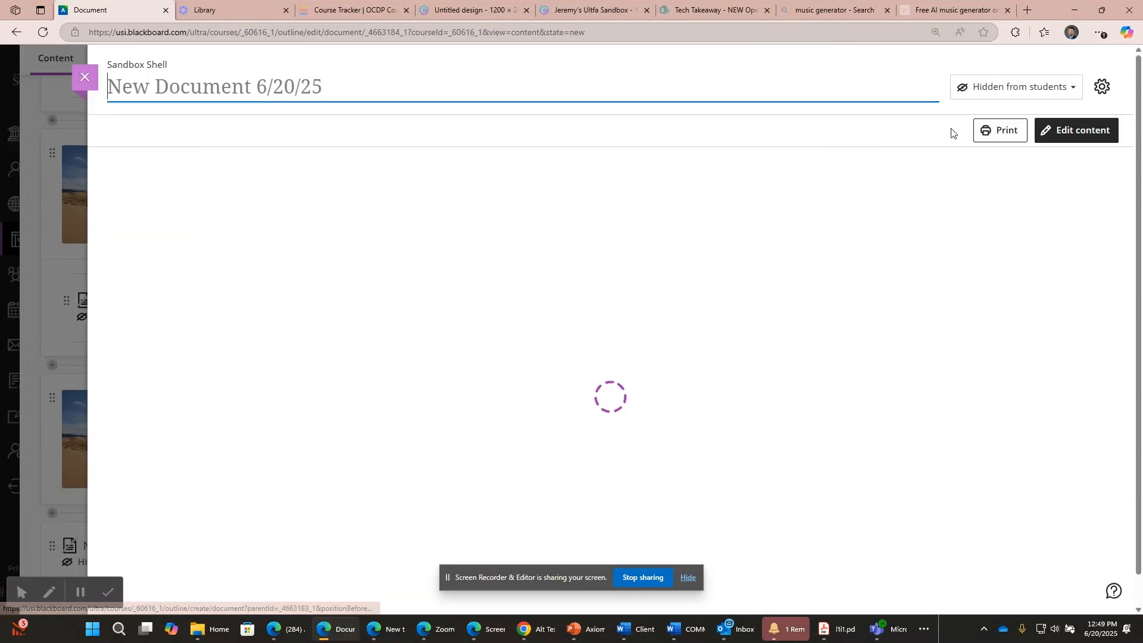
type("Modu")
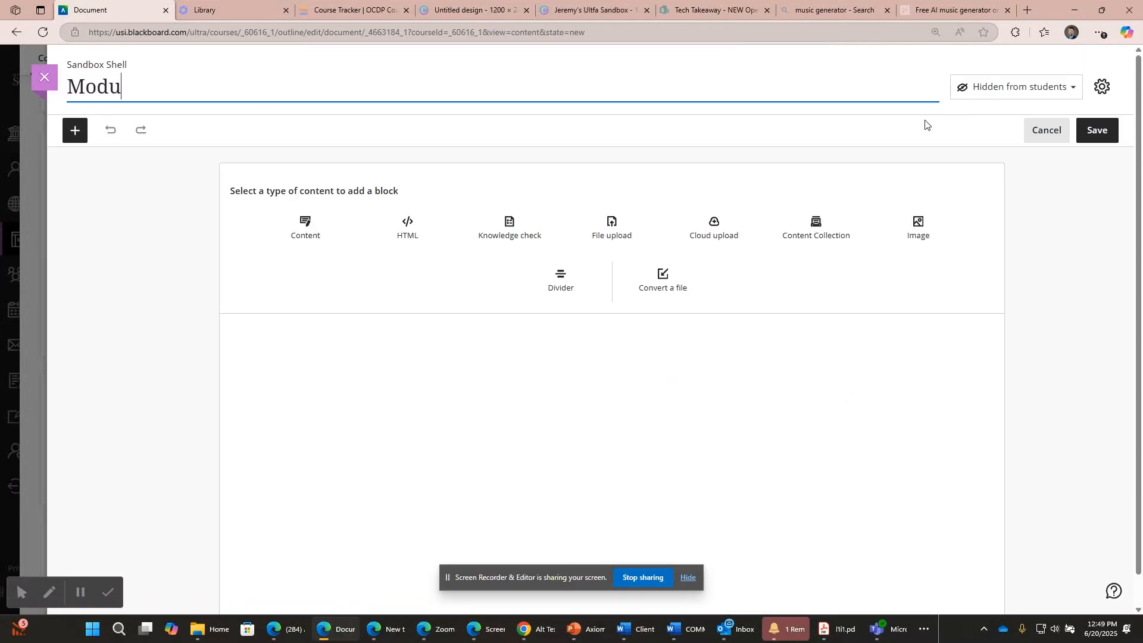
type("le Overview")
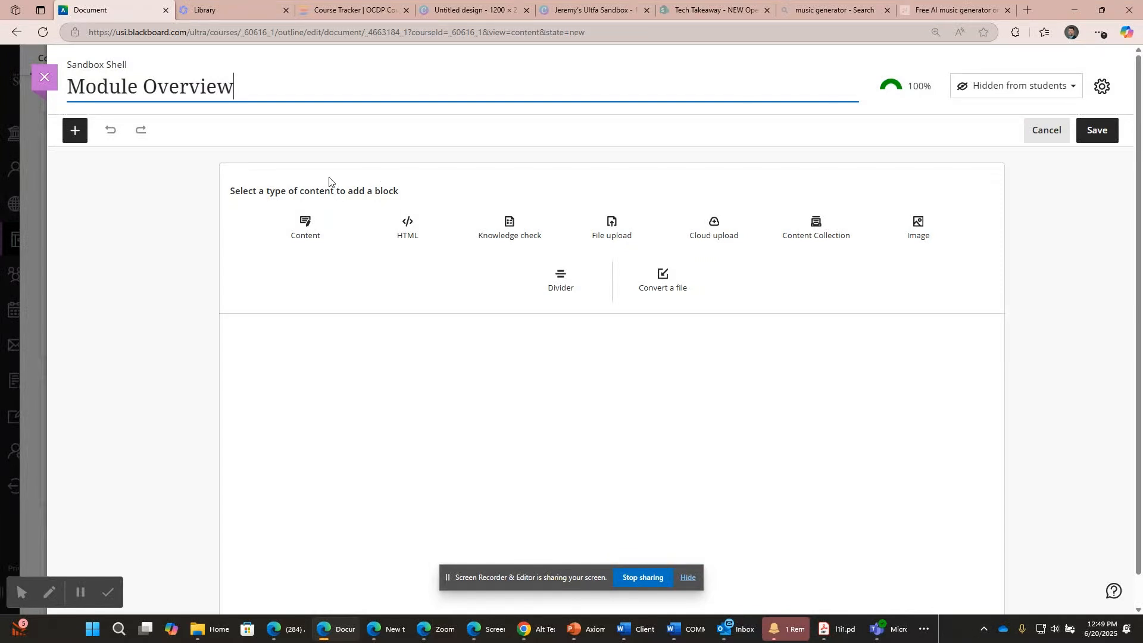
Add a content block reading "Gobi Desert" in the Title text style to the Module Overview document.
left_click(312, 232)
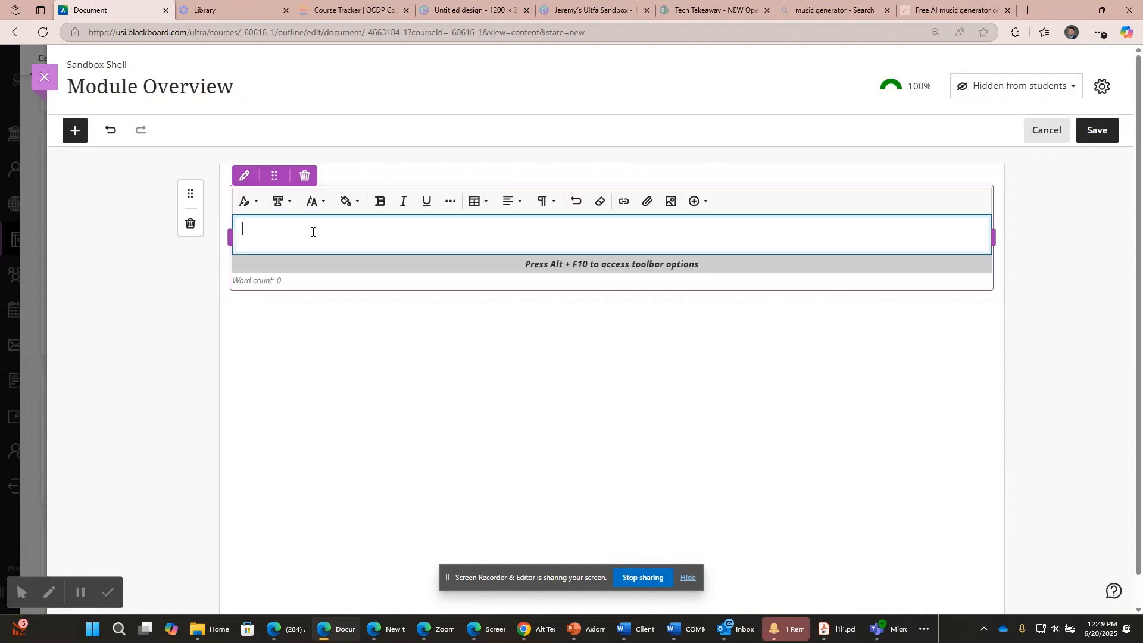
left_click(247, 201)
left_click(252, 241)
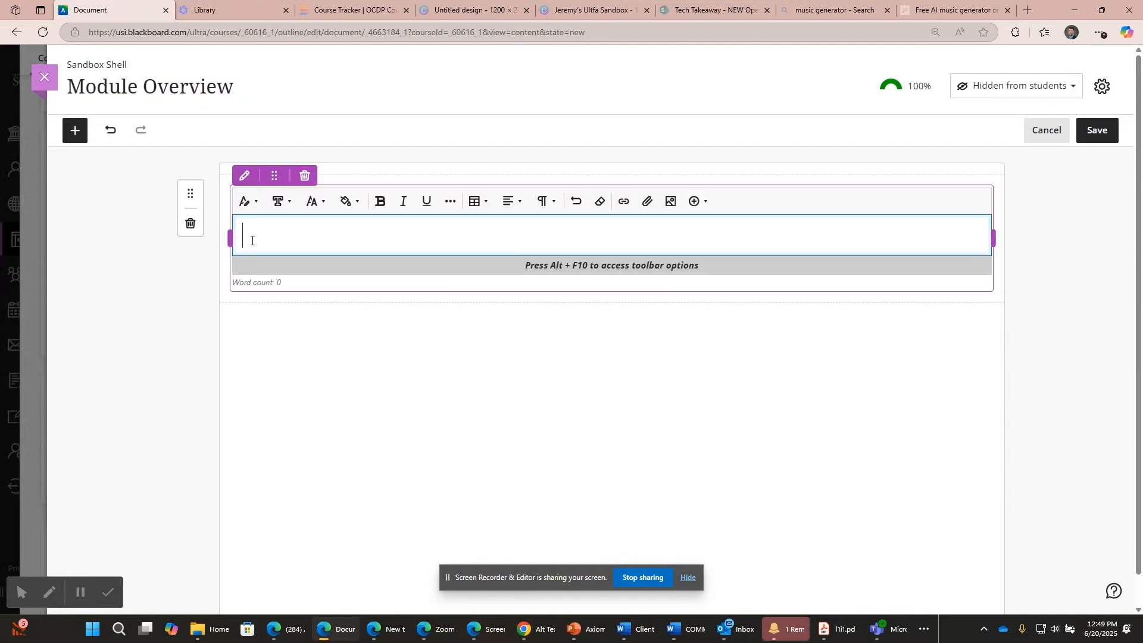
type("Gobi Deser")
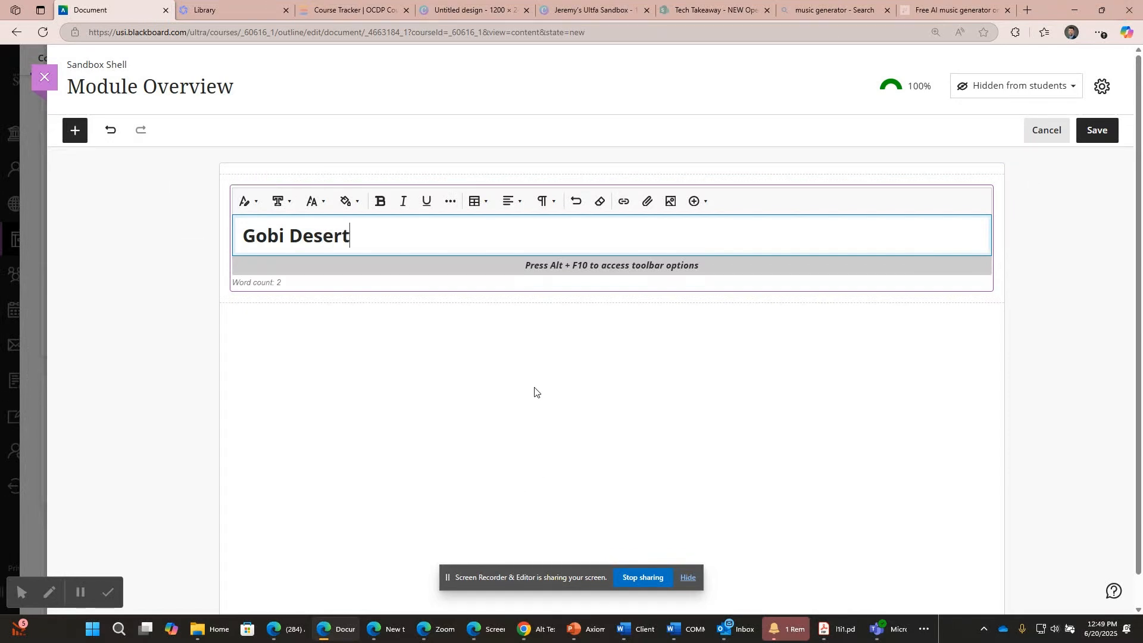
type("t")
left_click(614, 309)
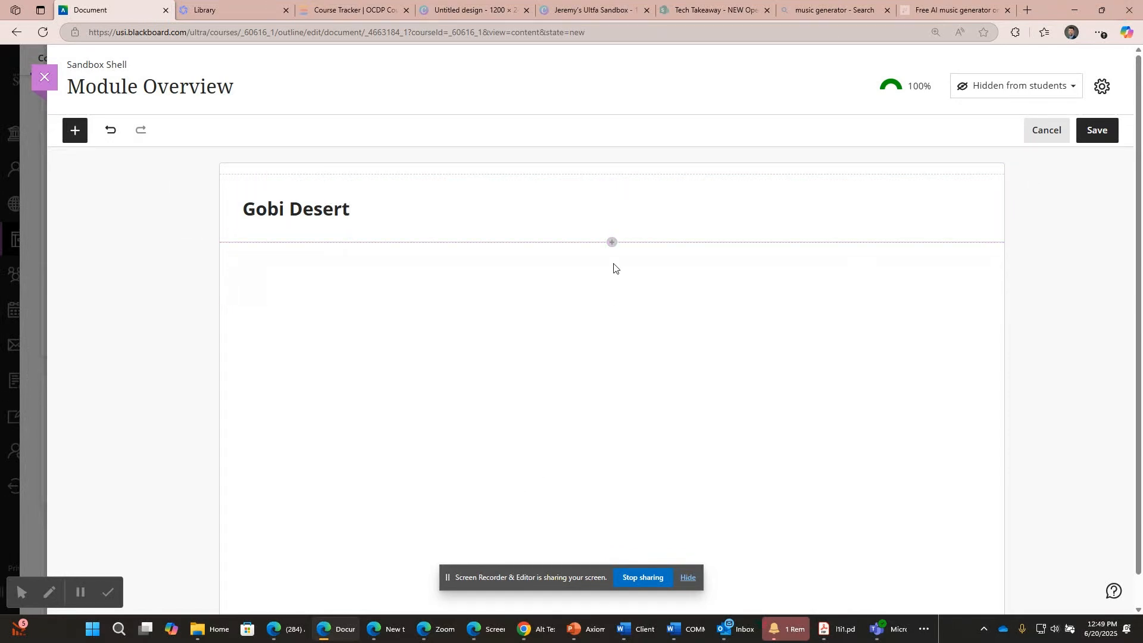
Add a content block below the Gobi Desert title reading "Module Objectives" in the Header text style.
left_click(612, 242)
left_click(319, 294)
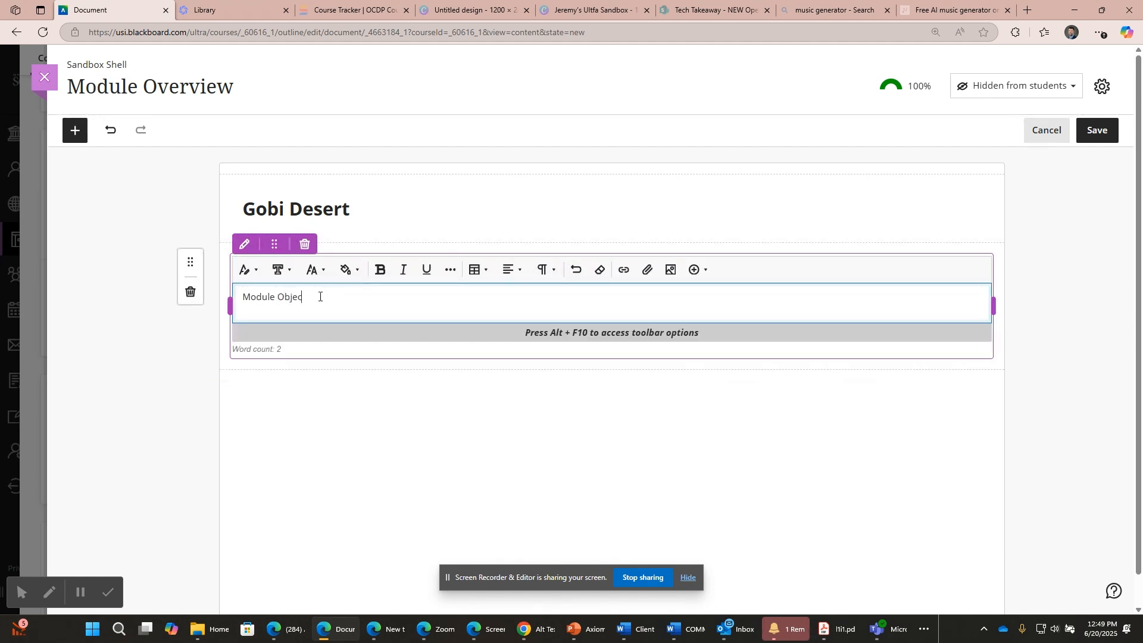
left_click_drag(330, 298, 242, 298)
left_click(247, 270)
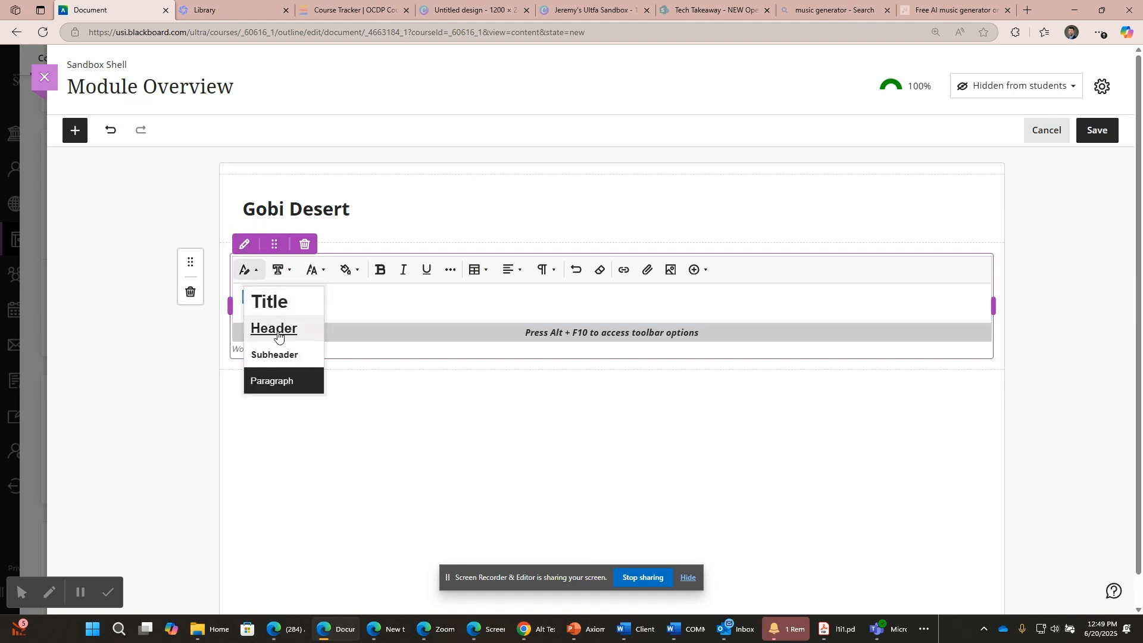
left_click(274, 327)
left_click(395, 296)
Insert the prepared objectives MLO 2.1 to MLO 2.3, with their italic CLO 1 to CLO 3 alignment notes, under the Module Objectives heading.
key("Return")
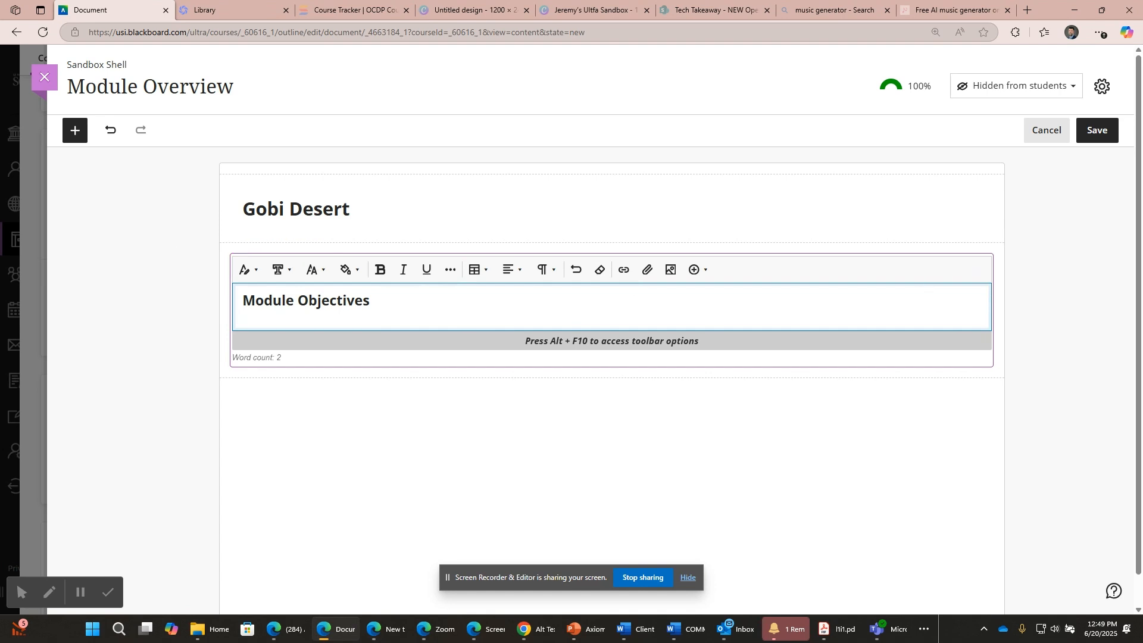
key("alt+Tab")
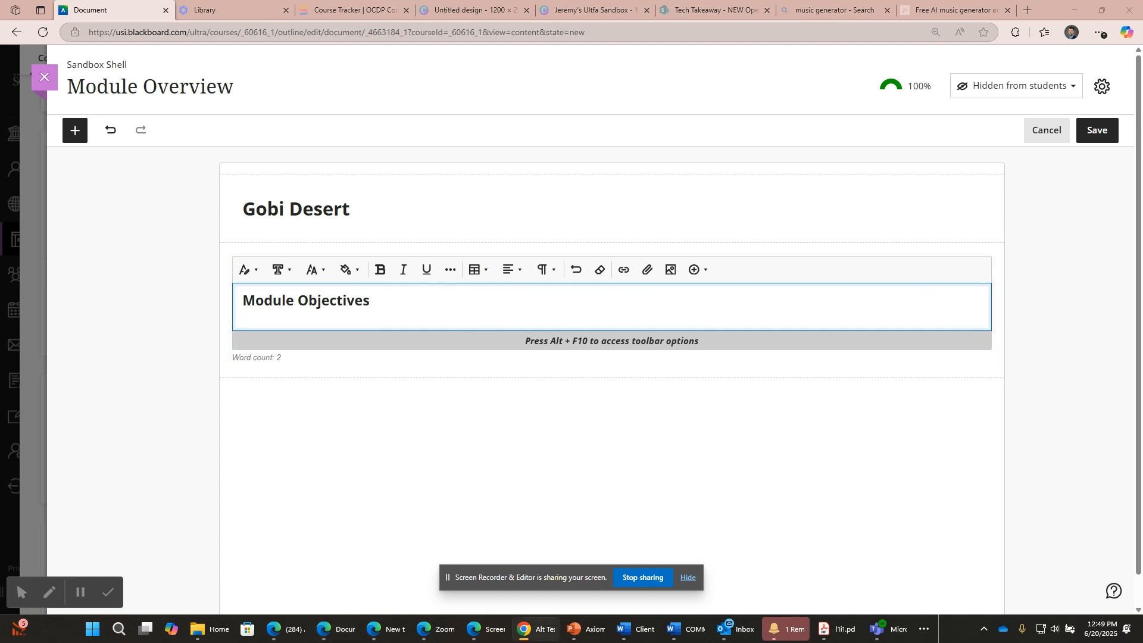
left_click(257, 318)
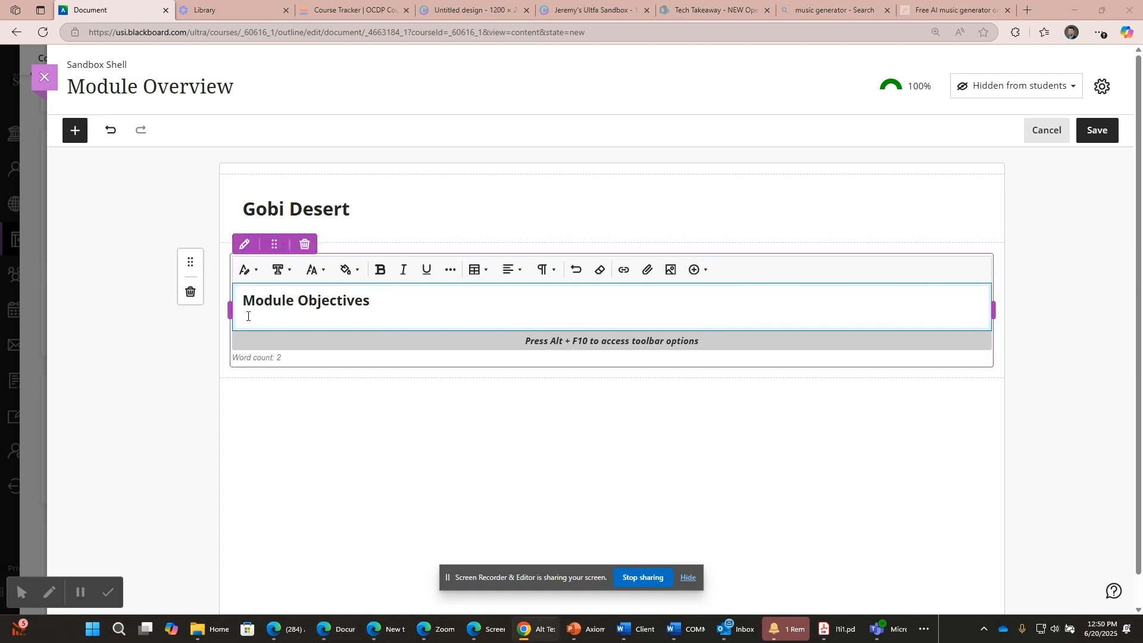
type("MLO 2.1: Describe the unique ecological features of the Gobi Desert, including its climate, native species, and geographic location. [Aligned with CLO 1: Understanding global desert ecosystems] MLO 2.2: Explain how mining and resource extraction have impacted the Gobi Desert’s environment, wildlife, and local communities. [Aligned with CLO 2: Analyze human impacts on desert environments] MLO 2.3: Evaluate the causes and consequences of desertification in the Gobi Desert, and assess efforts to mitigate land degradation. [Aligned with CLO 3: Examine environmental challenges and conservation efforts]")
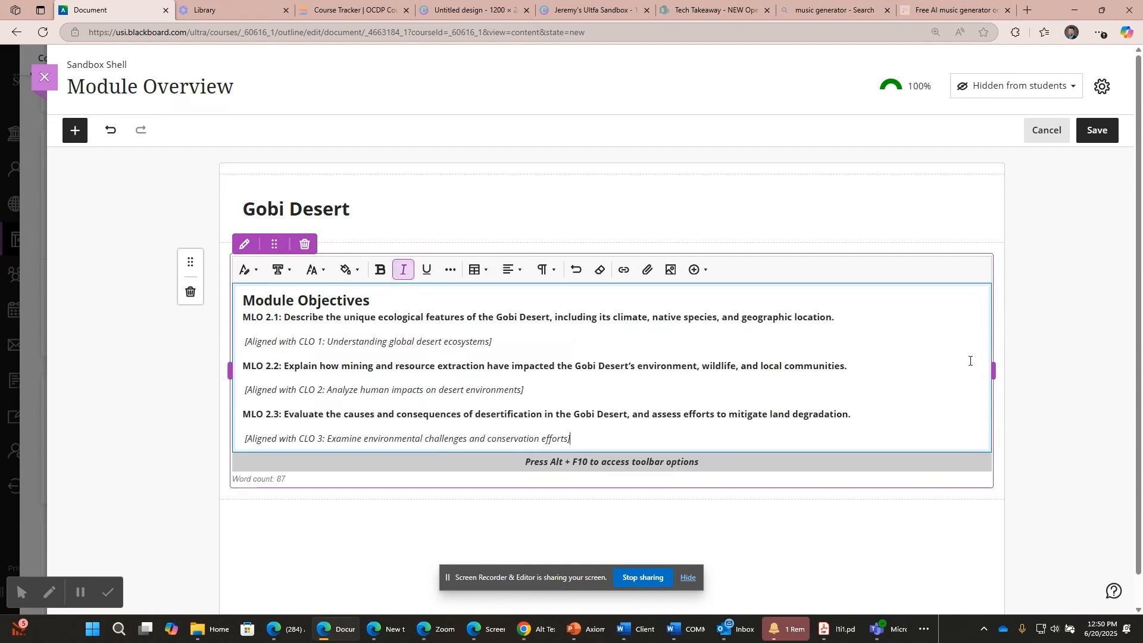
left_click(612, 500)
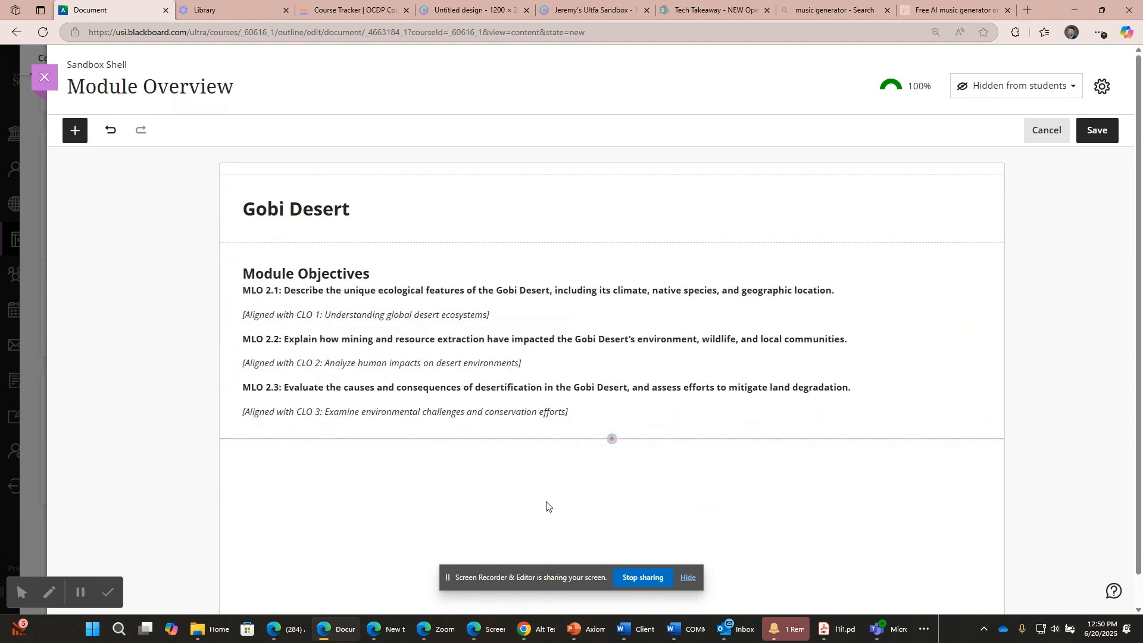
Add a content block below the objectives reading "Summary" in the Header text style.
left_click(610, 439)
left_click(310, 495)
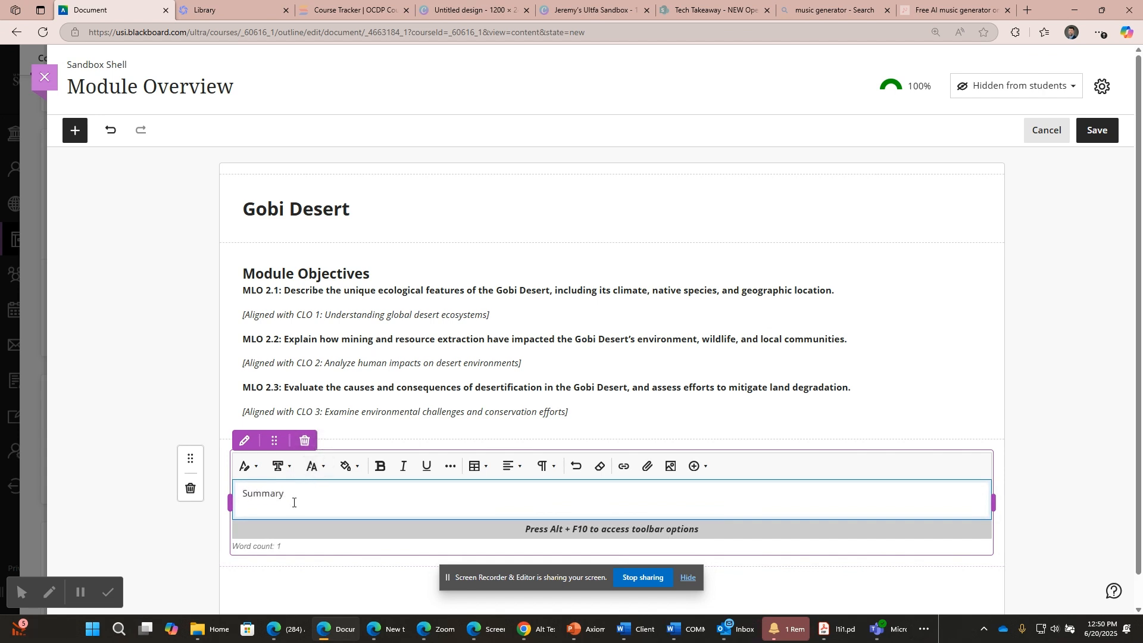
left_click_drag(293, 500, 241, 494)
left_click(260, 465)
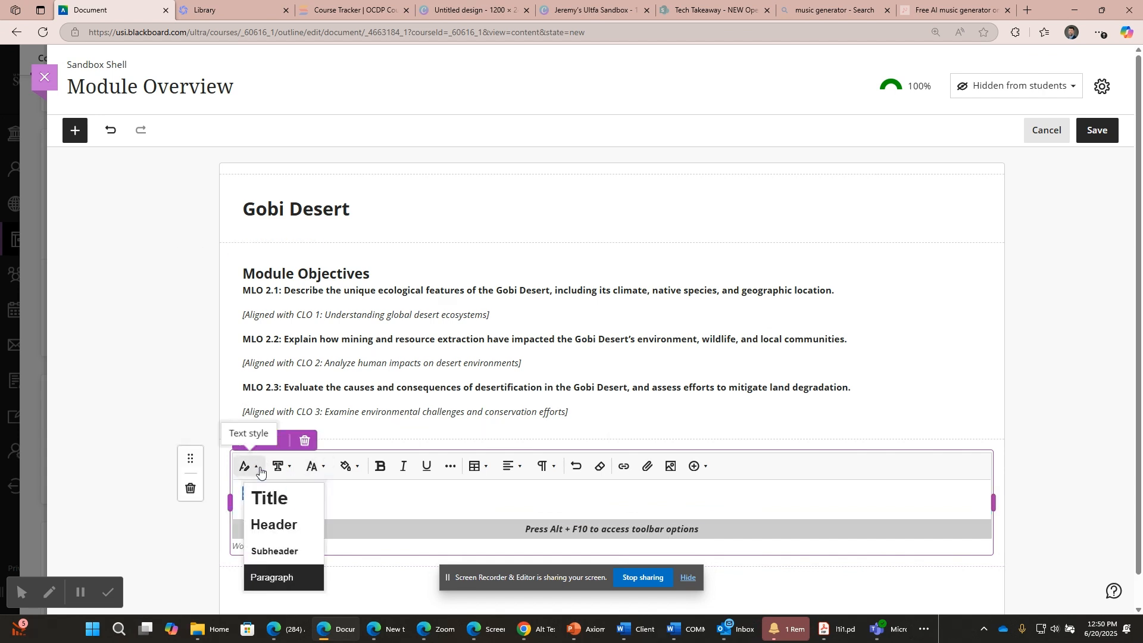
left_click(273, 524)
left_click(324, 498)
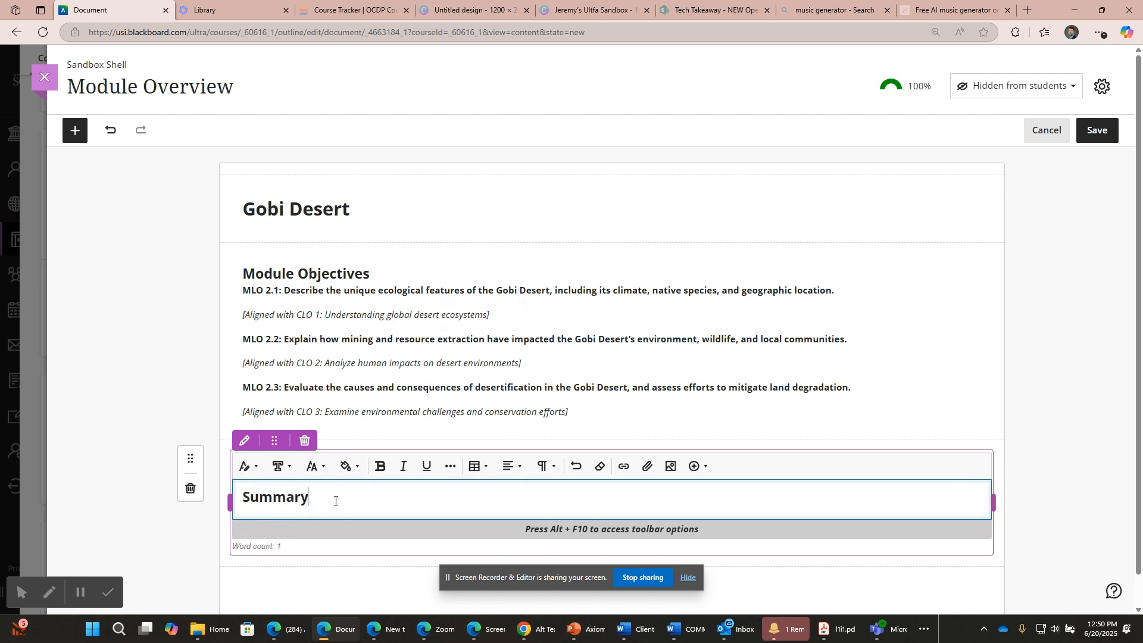
Insert the prepared paragraph starting "This module explores the ecology and environmental challenges of the Gobi Desert" under the Summary heading.
key("Return")
key("alt+Tab")
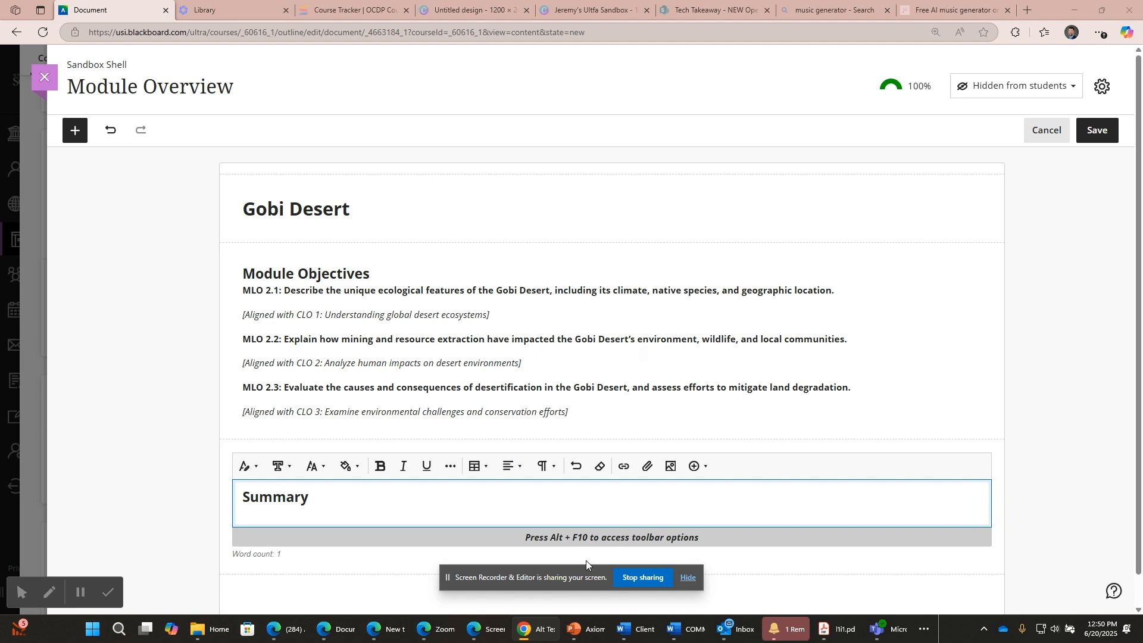
left_click(283, 512)
type("This module explores the ecology and environmental challenges of the Gobi Desert, one of the largest and harshest deserts in the world. Students will examine the desert’s unique climate and biodiversity, investigate how mining operations affect local ecosystems and communities, and analyze the drivers and consequences of desertification. Through this module, learners will develop a deeper understanding of the balance between environmental conservation and economic development in arid regions.")
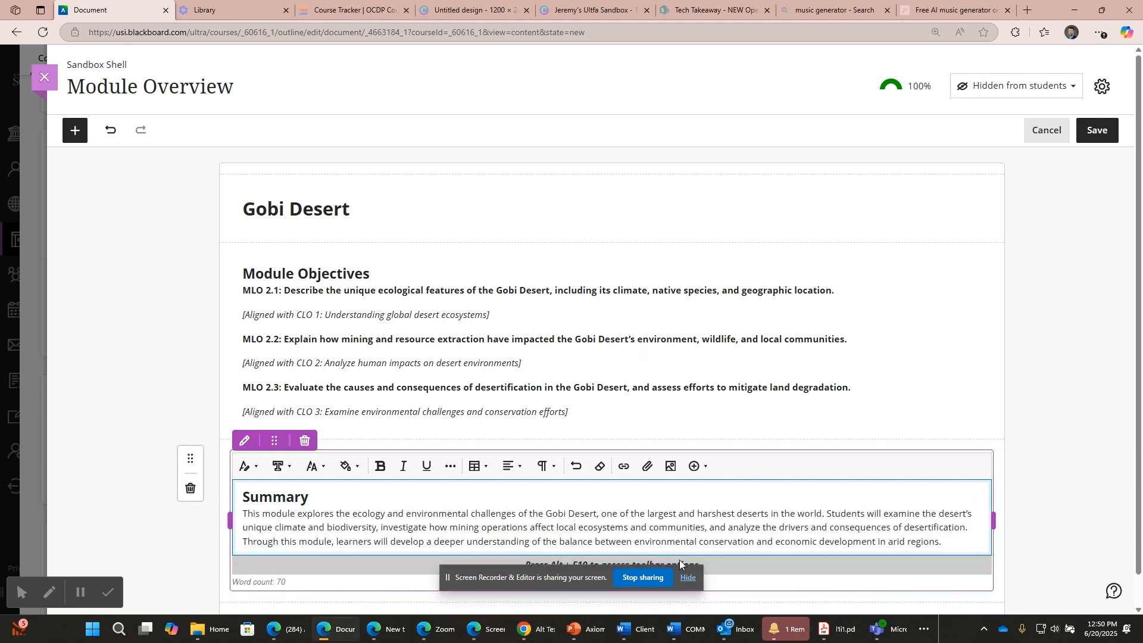
left_click(1053, 490)
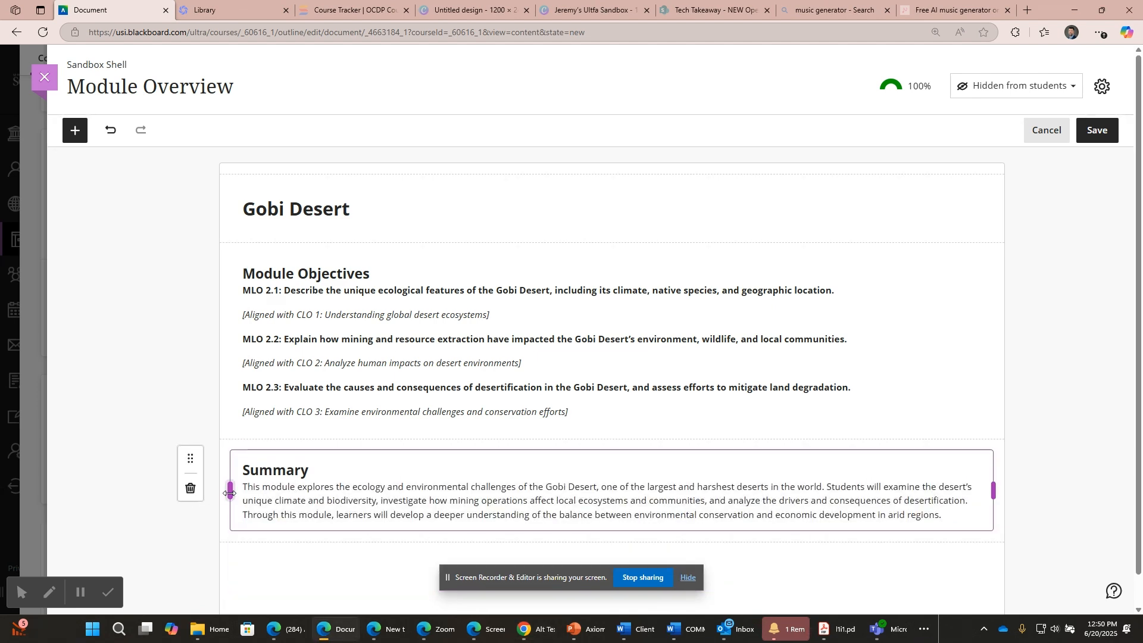
Narrow the Summary and Module Objectives blocks to half width and place Summary beside the objectives, on their right.
left_click_drag(230, 493, 613, 493)
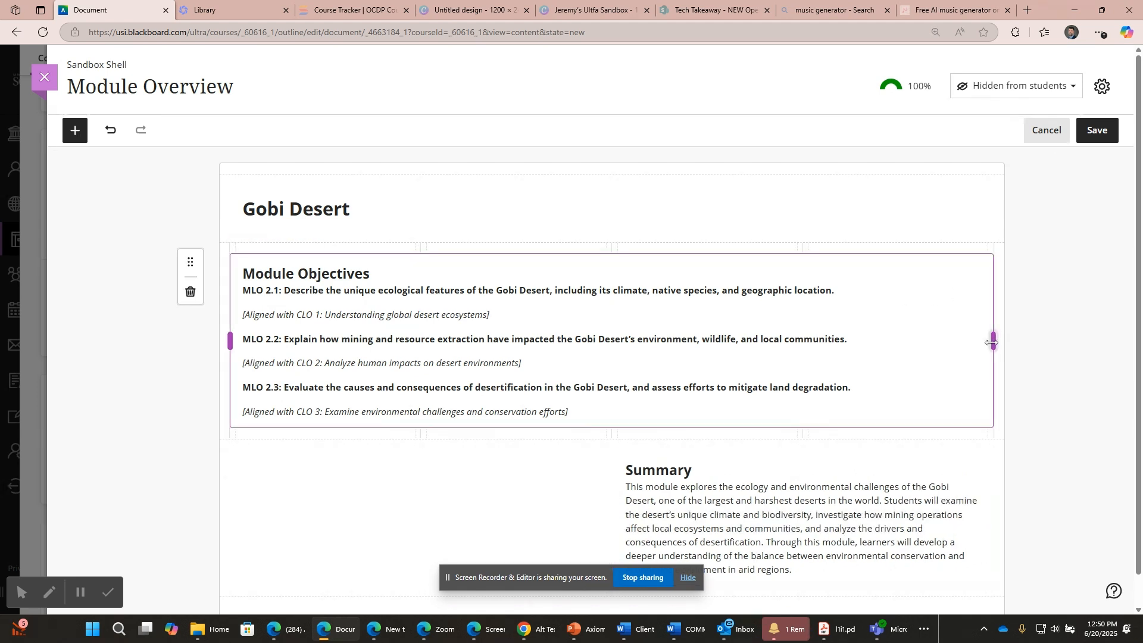
left_click_drag(991, 343, 610, 343)
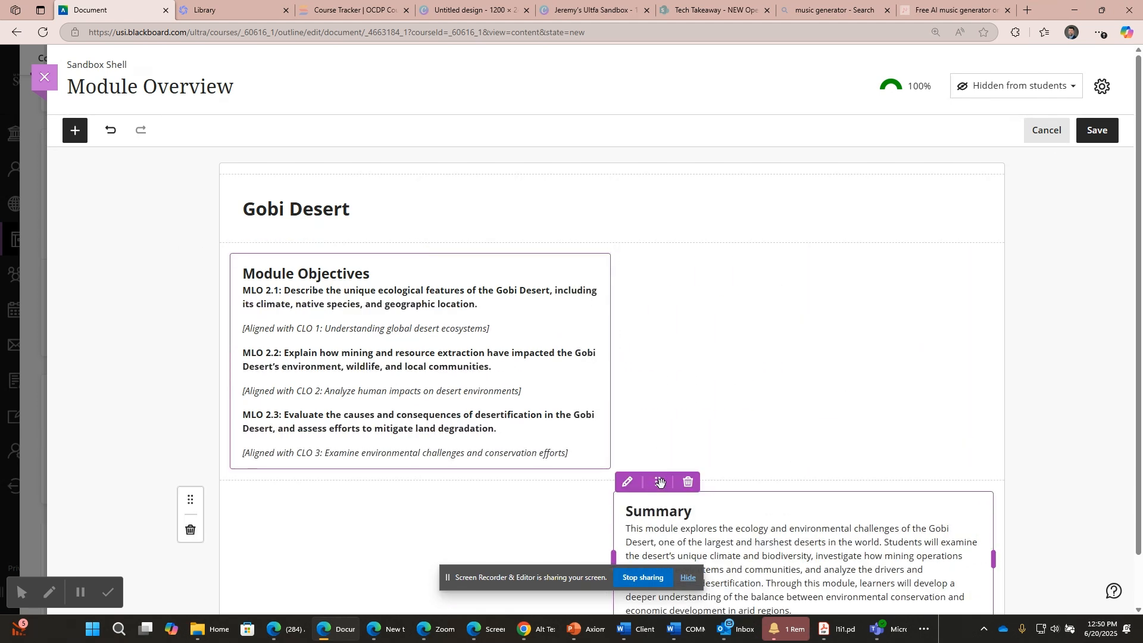
left_click_drag(660, 482, 666, 286)
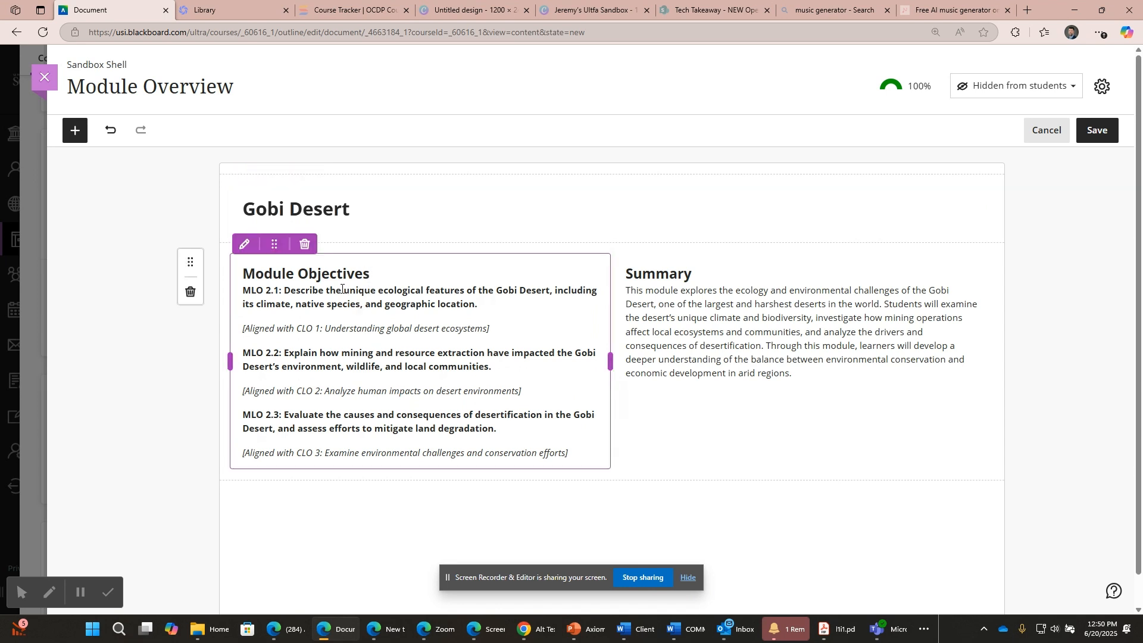
Save and close the Module Overview document, and make it visible to students in the course content.
left_click(1095, 130)
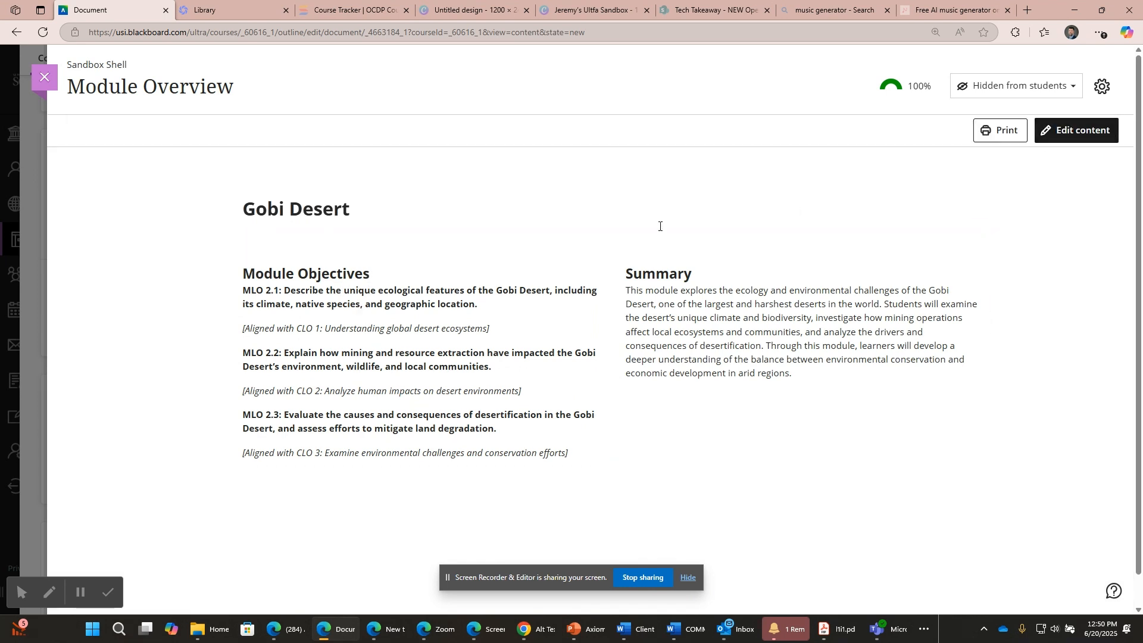
left_click(54, 80)
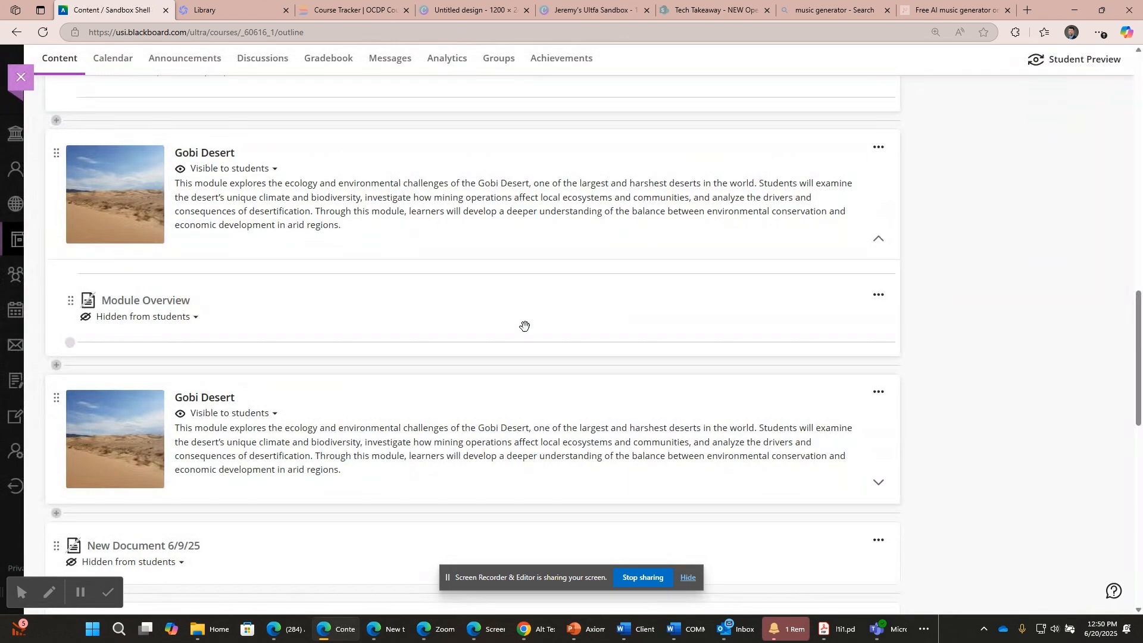
left_click(196, 320)
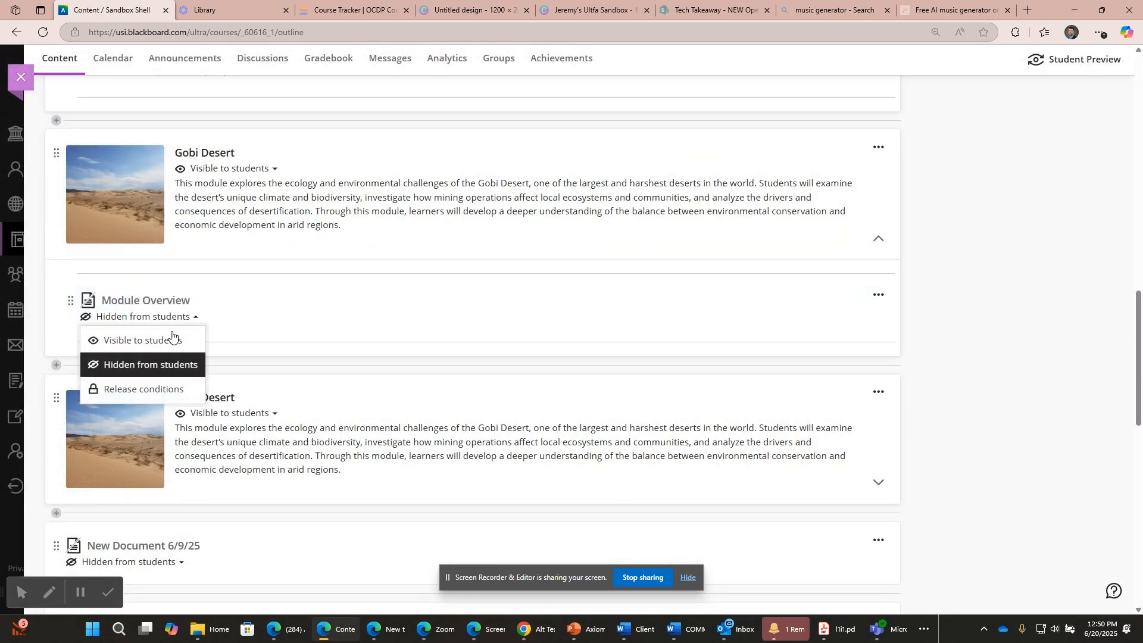
left_click(165, 338)
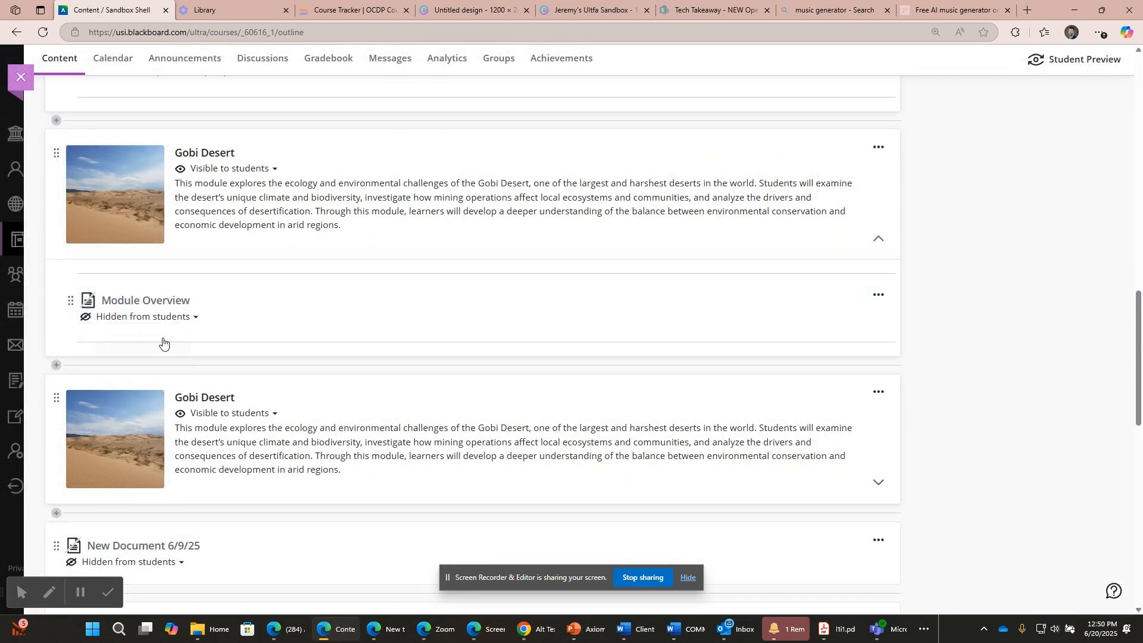
left_click(70, 343)
left_click(85, 377)
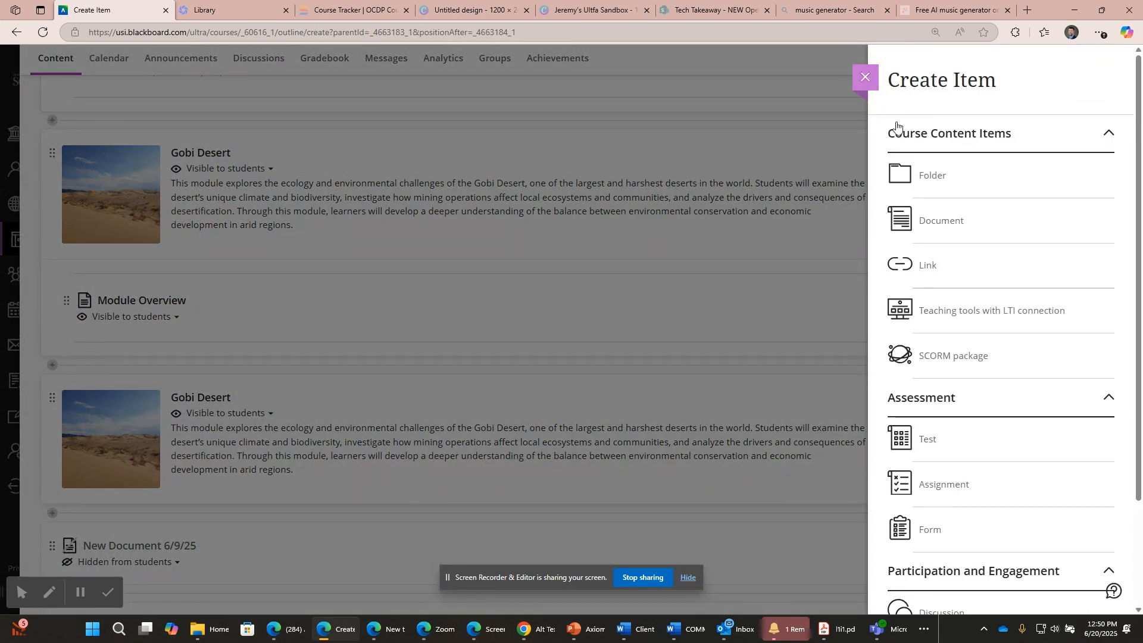
left_click(865, 77)
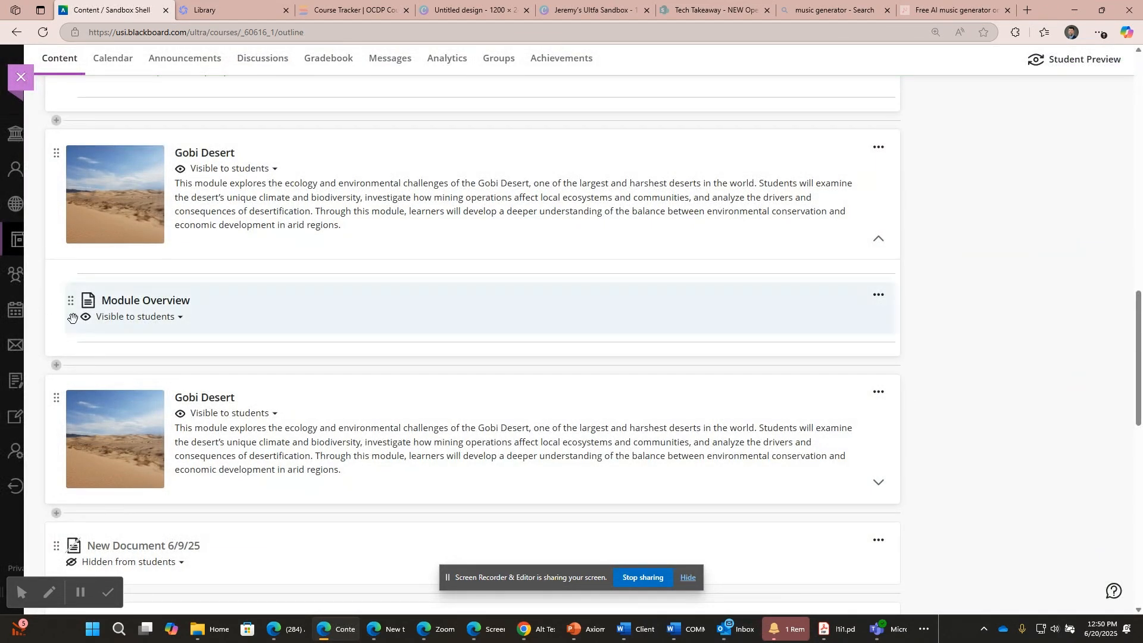
Create a folder named "Gobi Lecture and Readings", visible to students, and move it into the new Gobi Desert module below Module Overview.
left_click(57, 364)
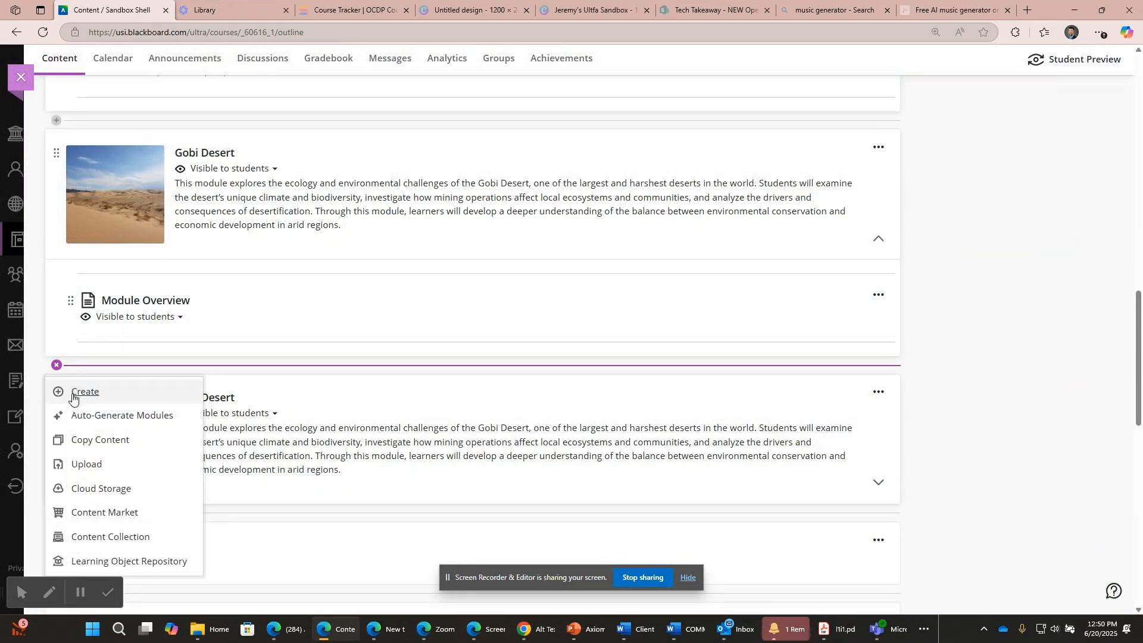
left_click(72, 394)
left_click(918, 214)
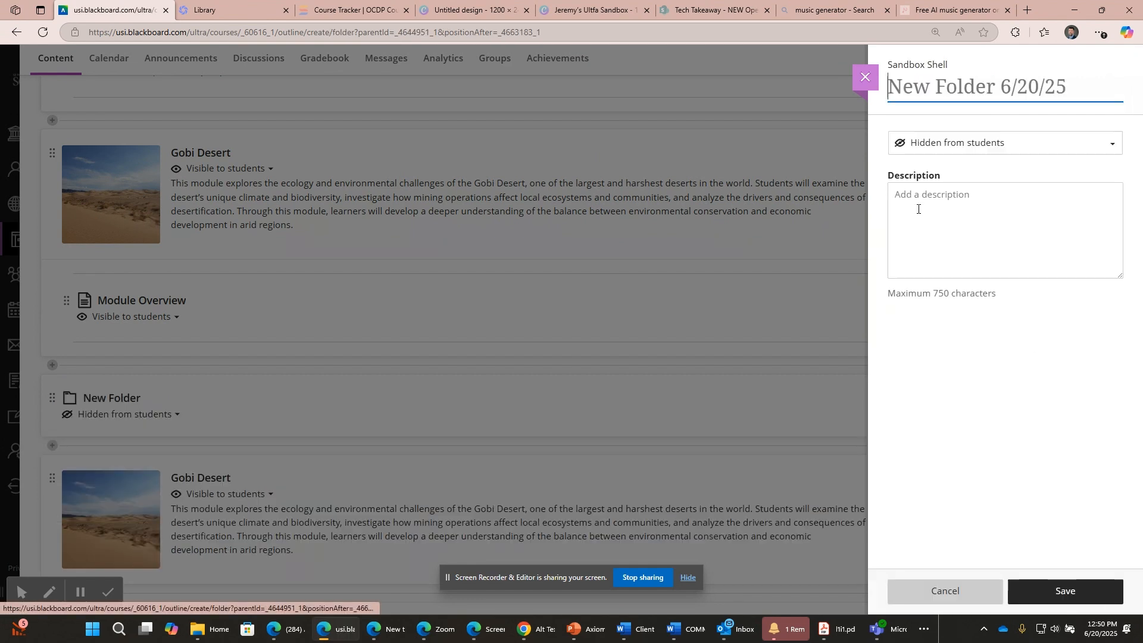
type("Go")
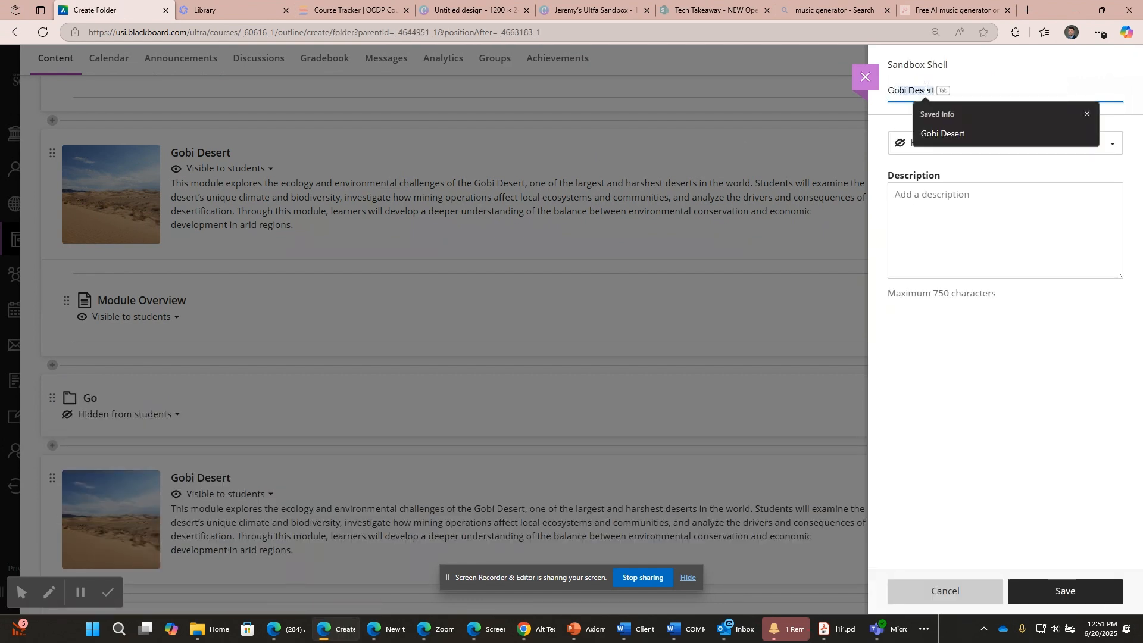
type("bi Lec")
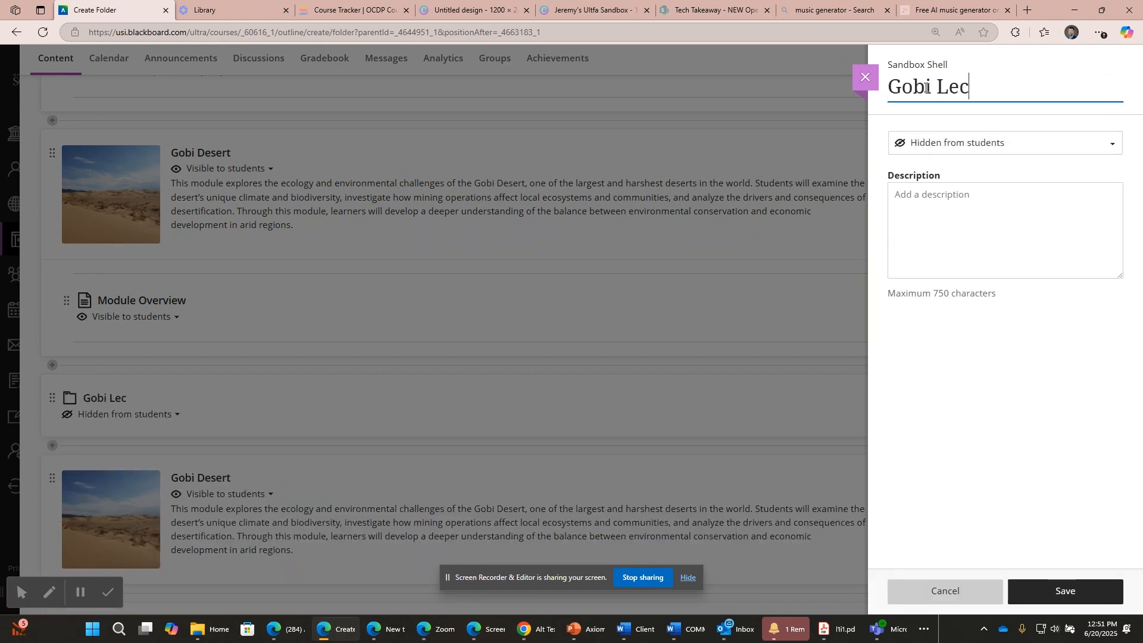
type("ture and Readings")
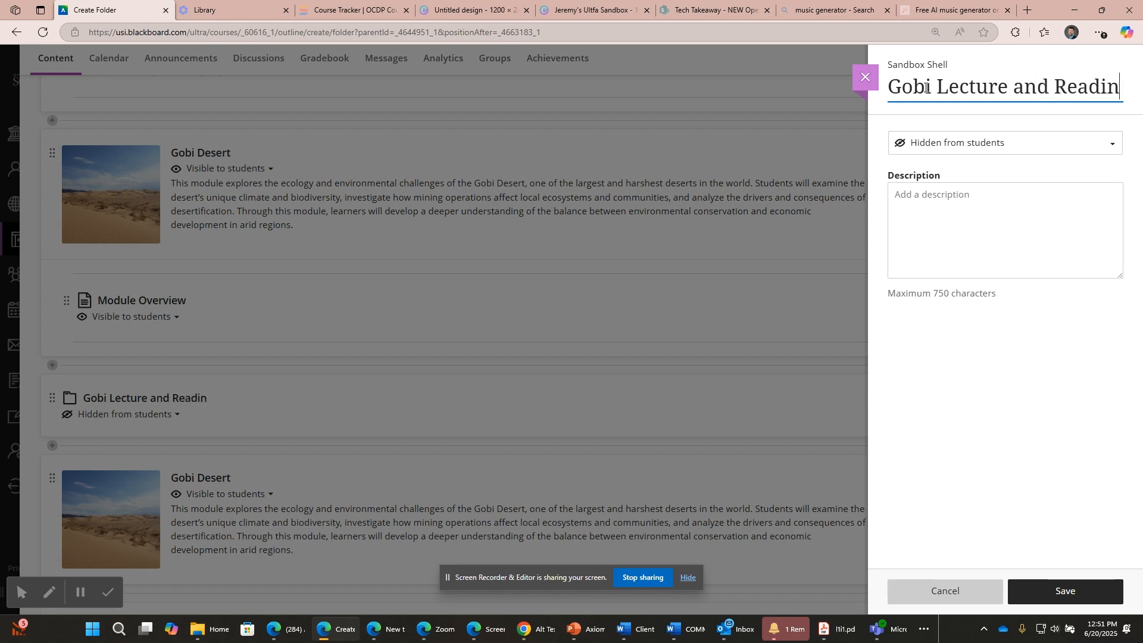
left_click(1111, 144)
left_click(1012, 164)
left_click(1075, 592)
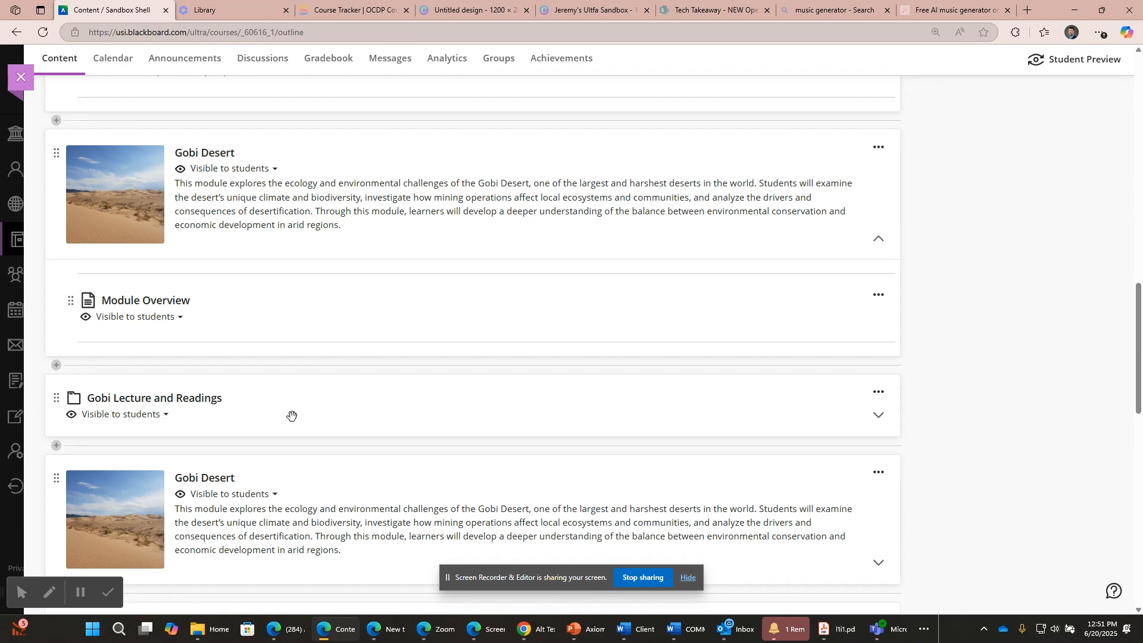
left_click_drag(296, 415, 309, 391)
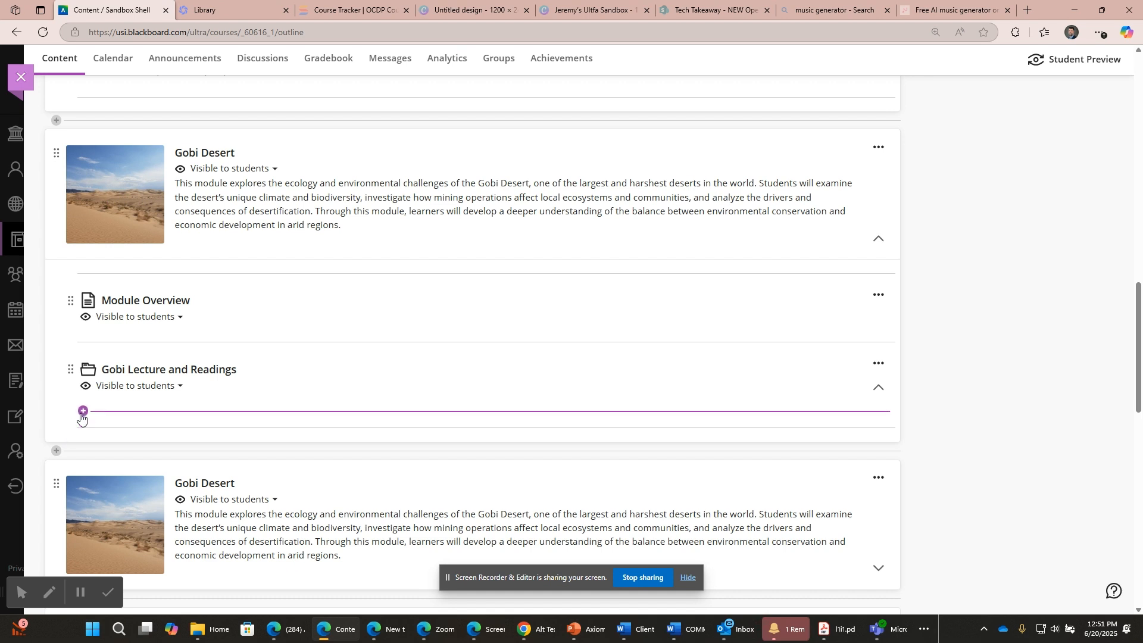
Create a document titled "Lecture" inside the Gobi Lecture and Readings folder.
left_click(82, 413)
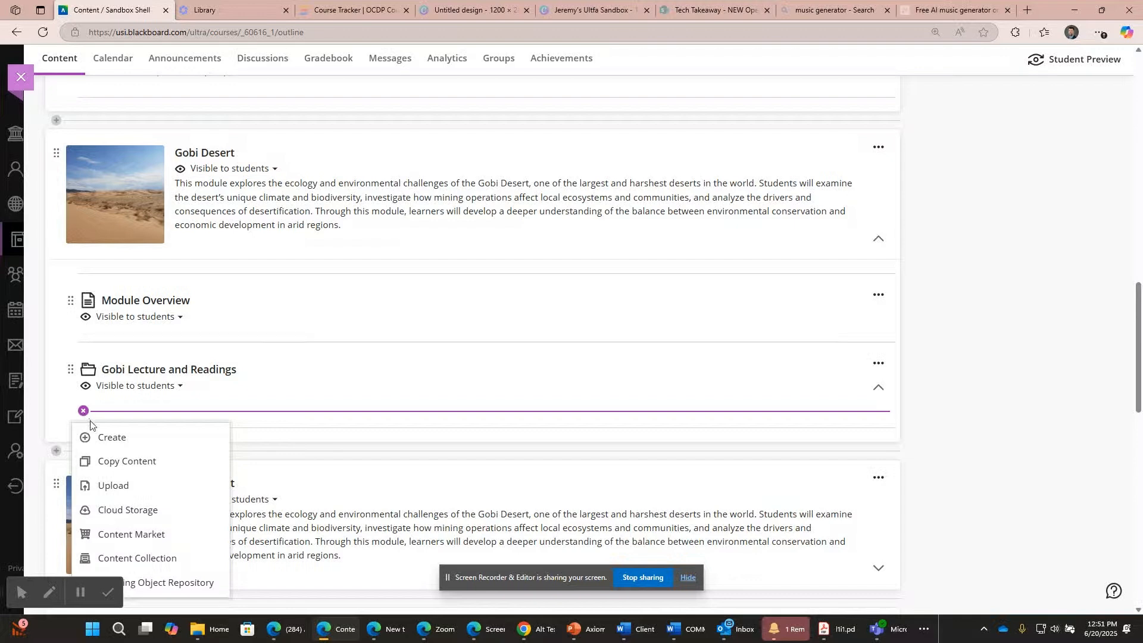
left_click(112, 437)
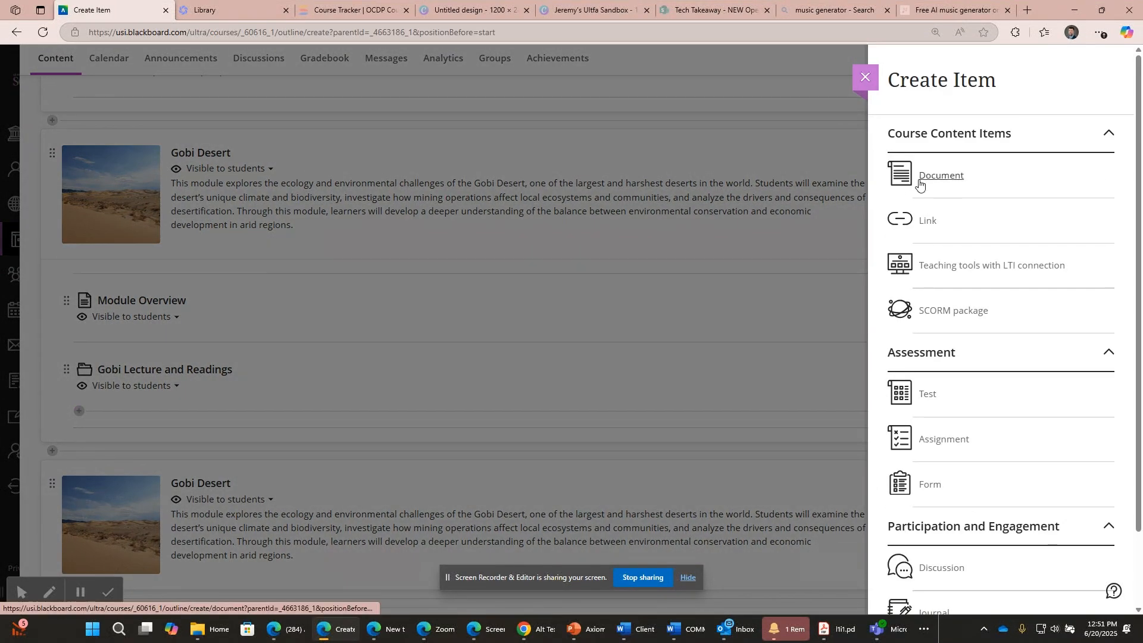
left_click(908, 176)
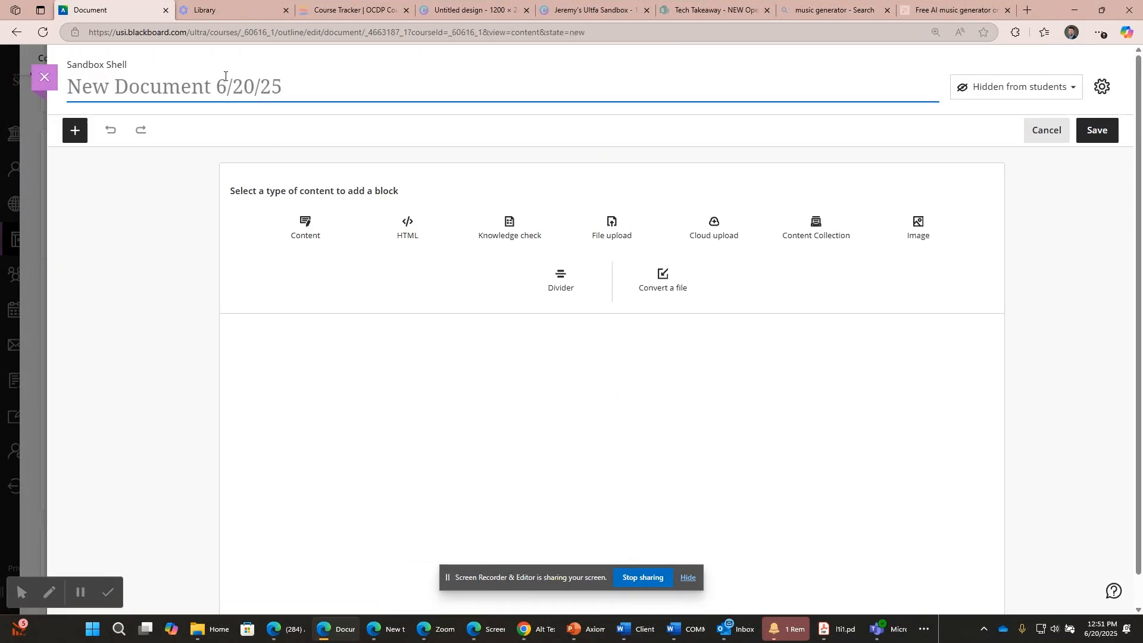
type("Lecture")
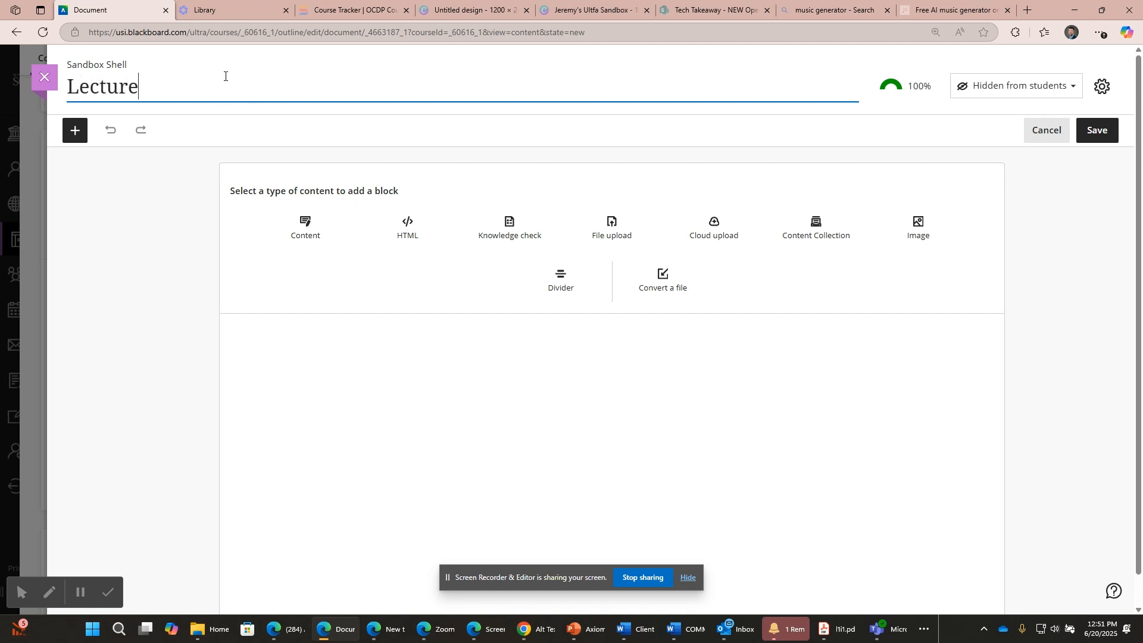
Add a content block reading "Gobi Lecture" in the Title text style to the Lecture document, and save the document.
left_click(309, 229)
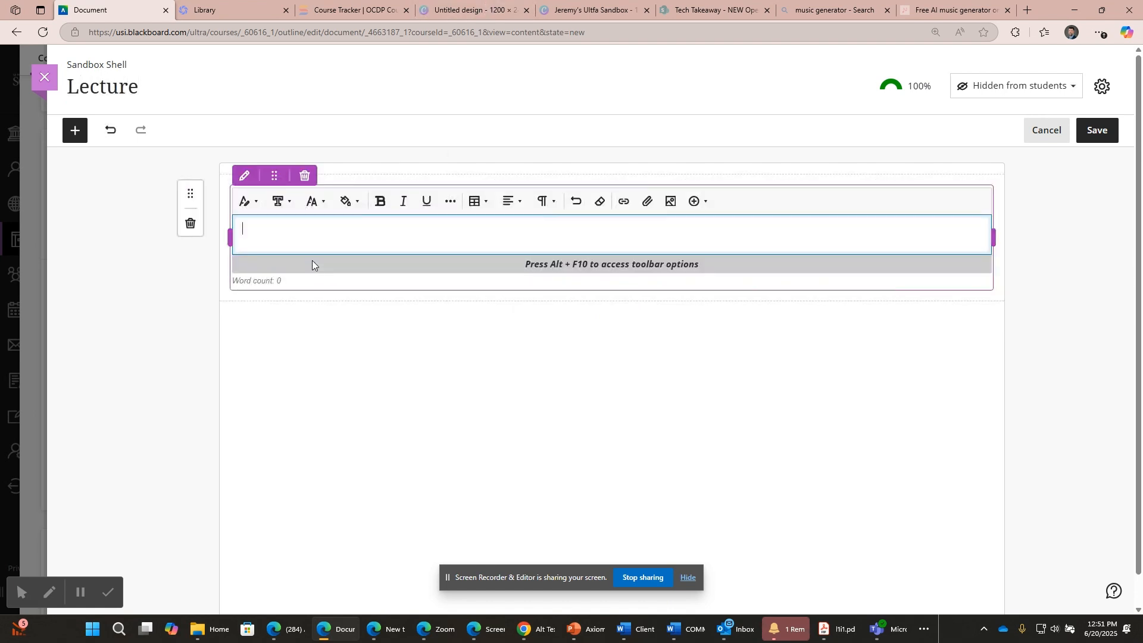
type("Gobi Lec tuir")
key("BackSpace")
key("BackSpace")
type("re")
left_click_drag(337, 235, 212, 234)
left_click(259, 205)
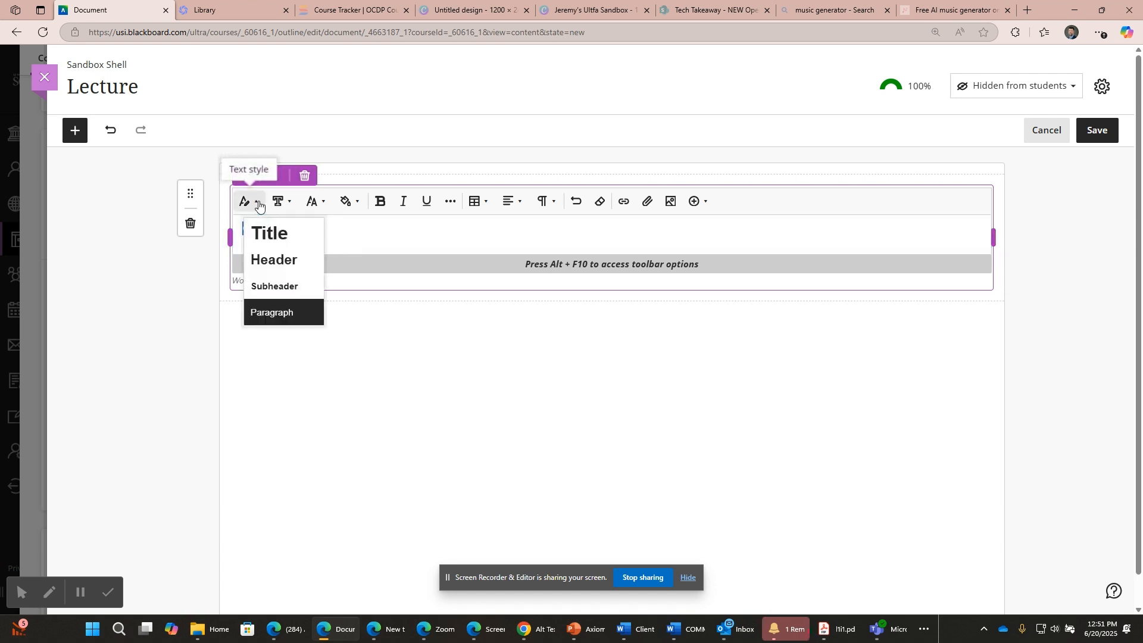
left_click(265, 233)
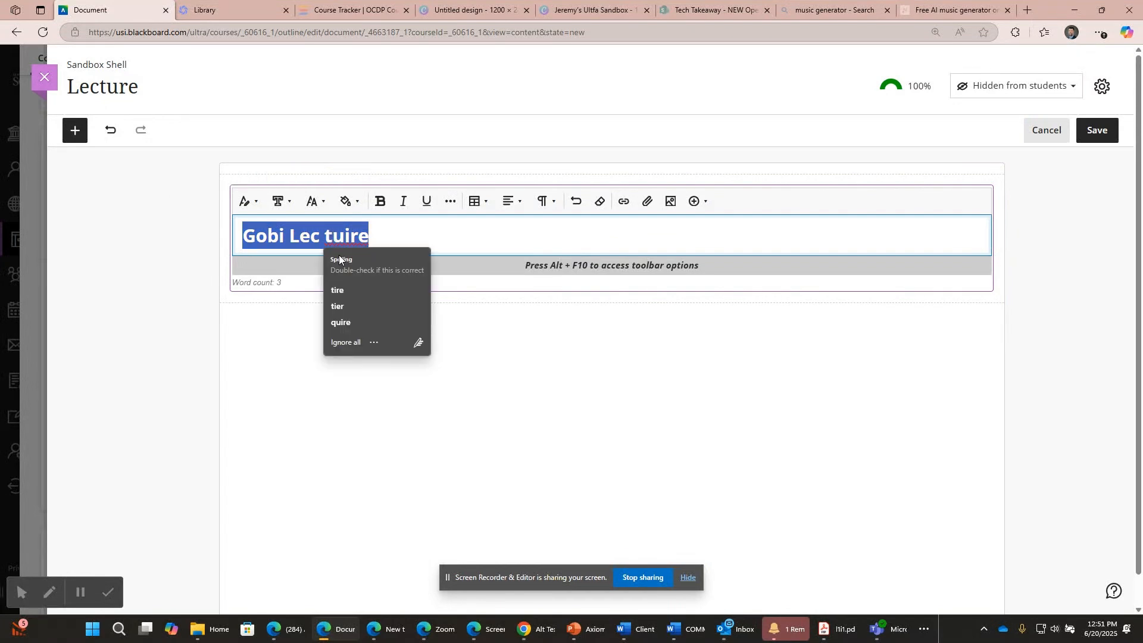
left_click(324, 235)
key("BackSpace")
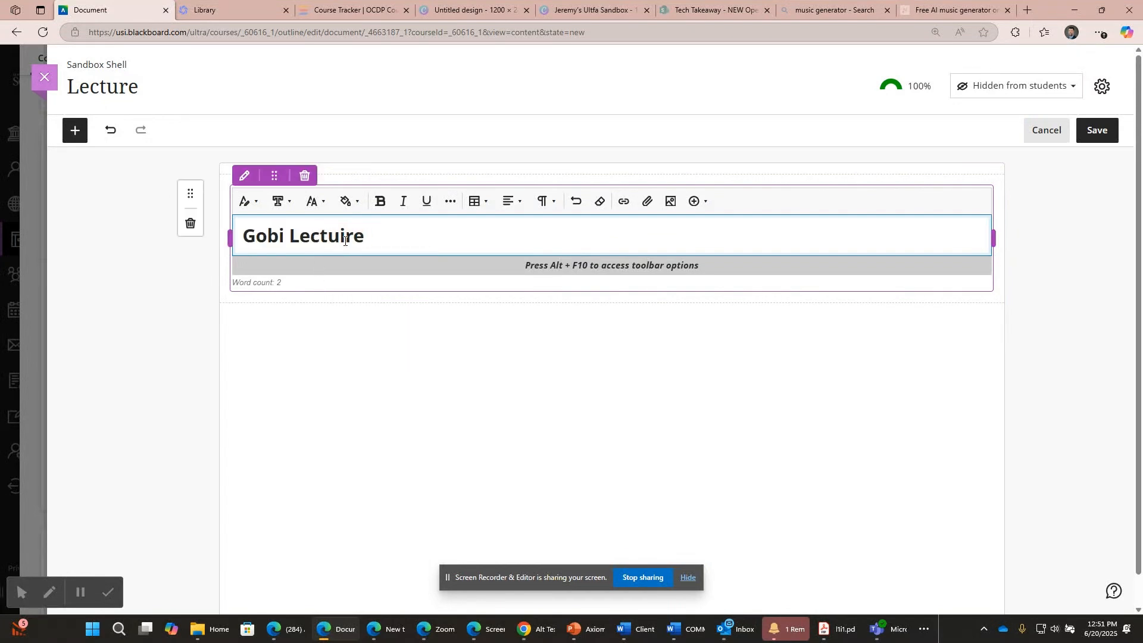
left_click(314, 388)
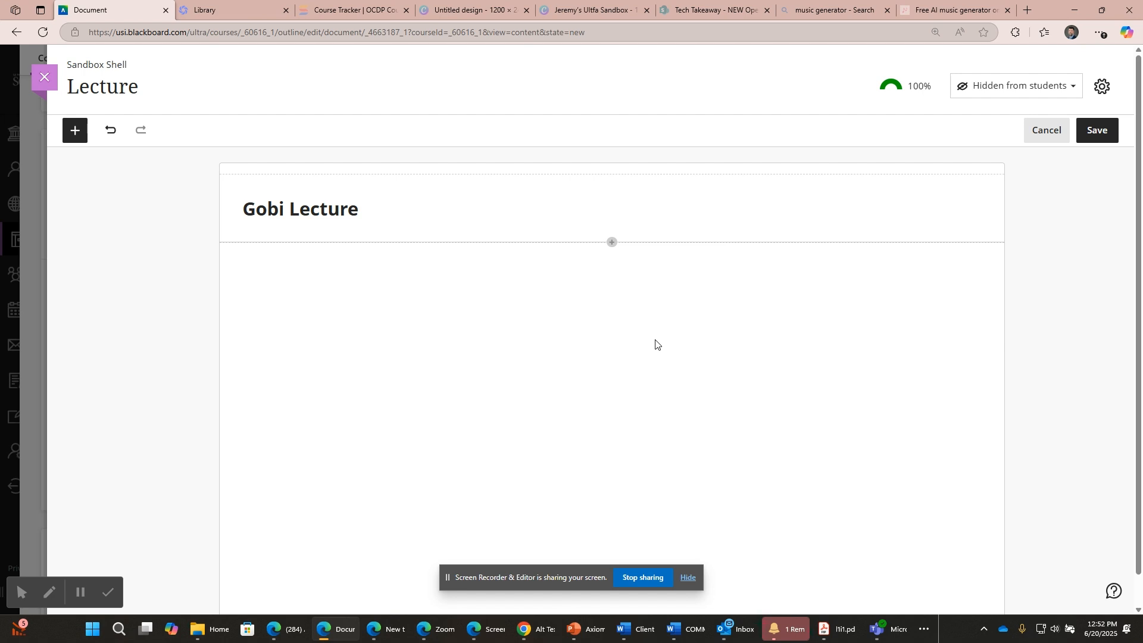
left_click(1096, 132)
left_click(107, 592)
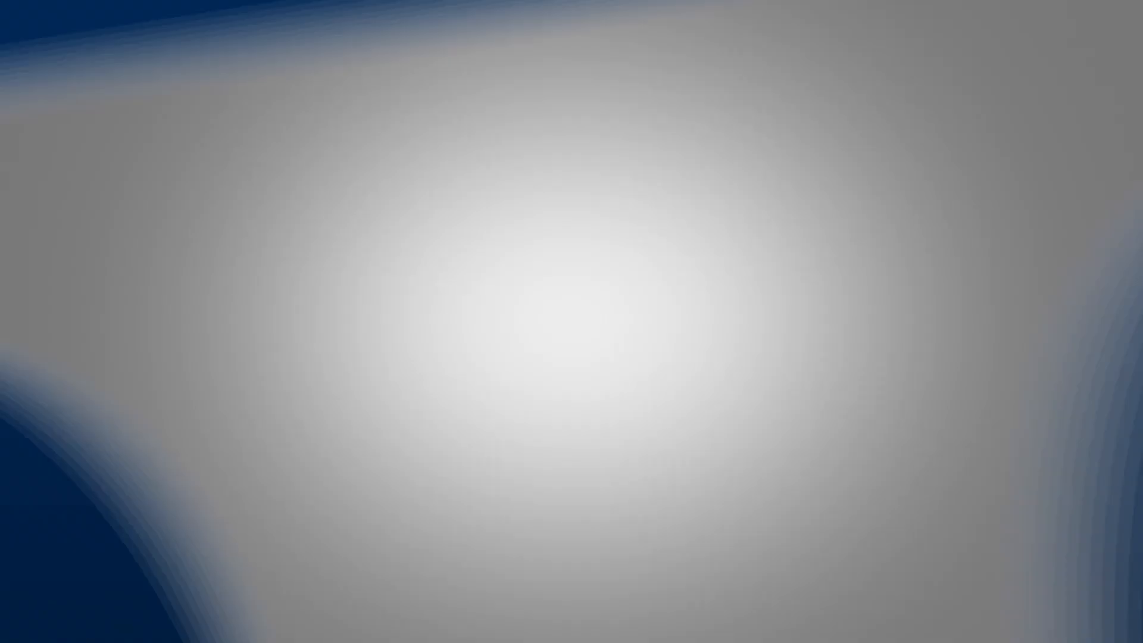